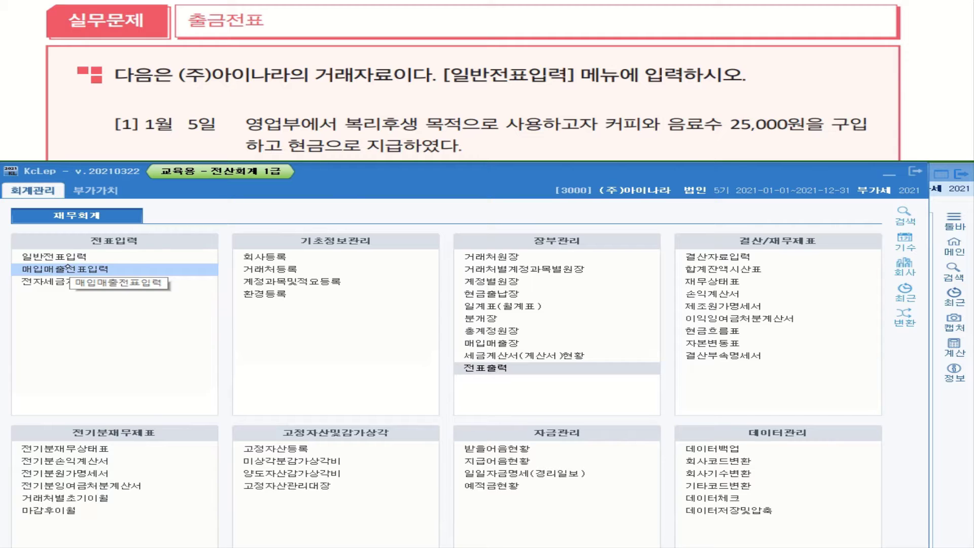
- Mark the key facts of problem [1]: the date, 영업부, 복리후생 목적, 커피와 음료수 25,000원 and the cash payment
left_click(60, 256)
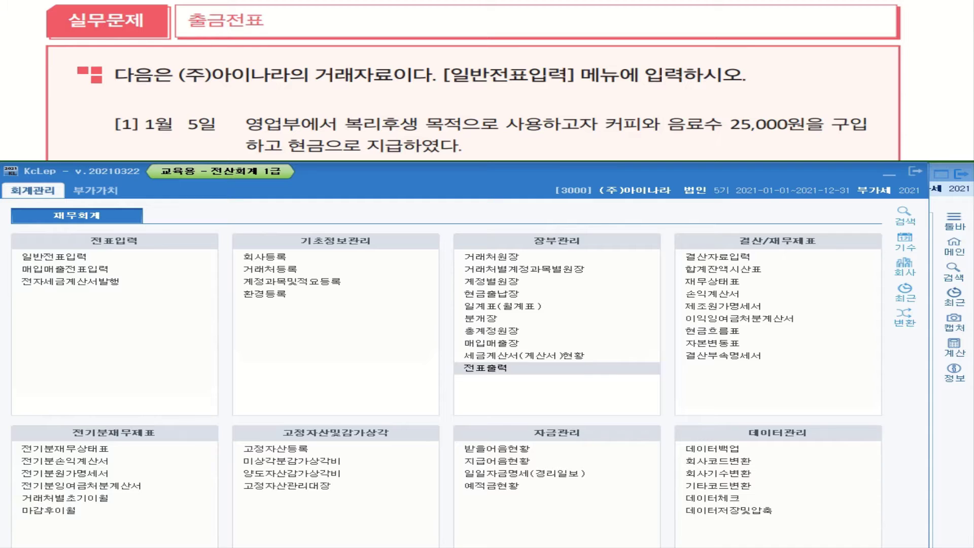
mouse_move(203, 133)
left_mouse_down()
mouse_move(141, 127)
mouse_move(188, 133)
mouse_move(211, 113)
left_mouse_up()
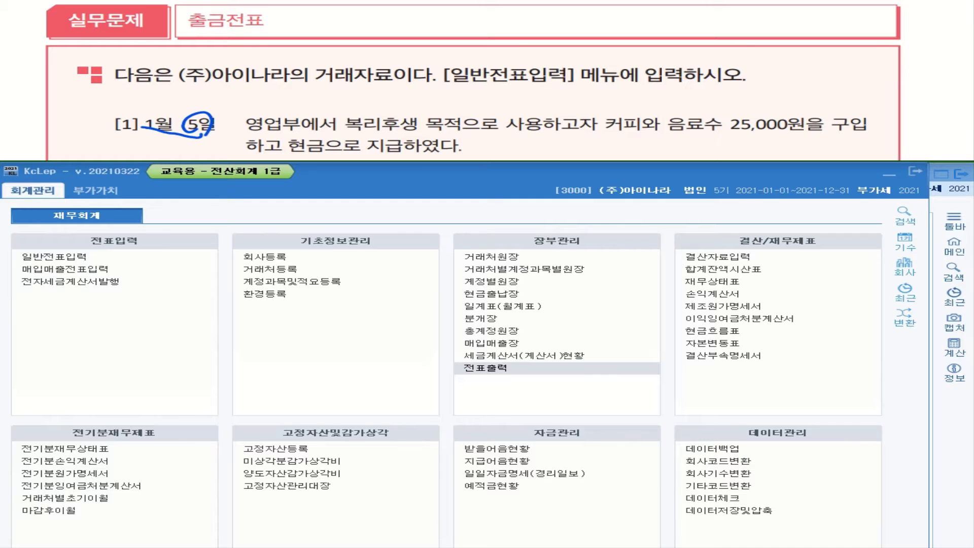
left_click_drag(248, 132, 282, 132)
left_click_drag(347, 127, 458, 124)
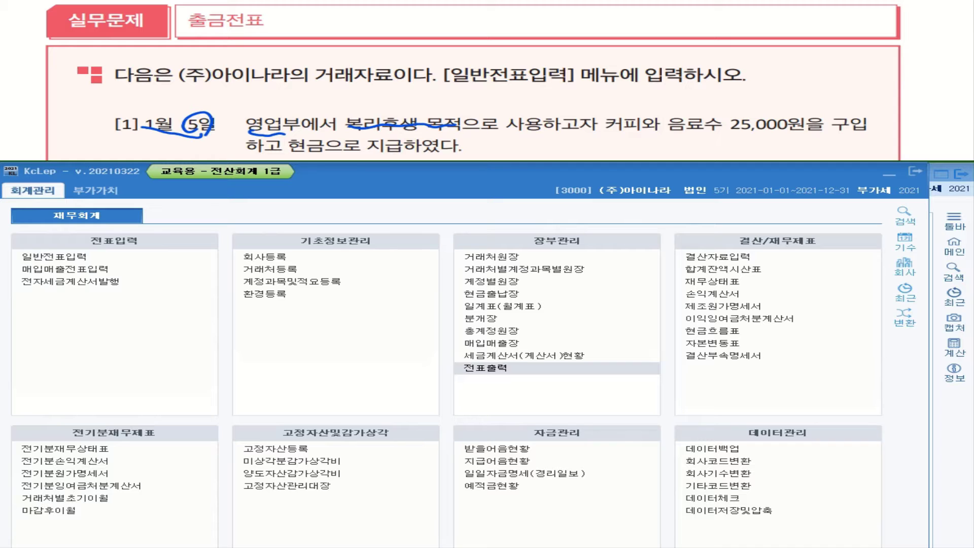
mouse_move(604, 129)
left_mouse_down()
mouse_move(732, 133)
mouse_move(717, 119)
mouse_move(761, 136)
mouse_move(810, 134)
left_mouse_up()
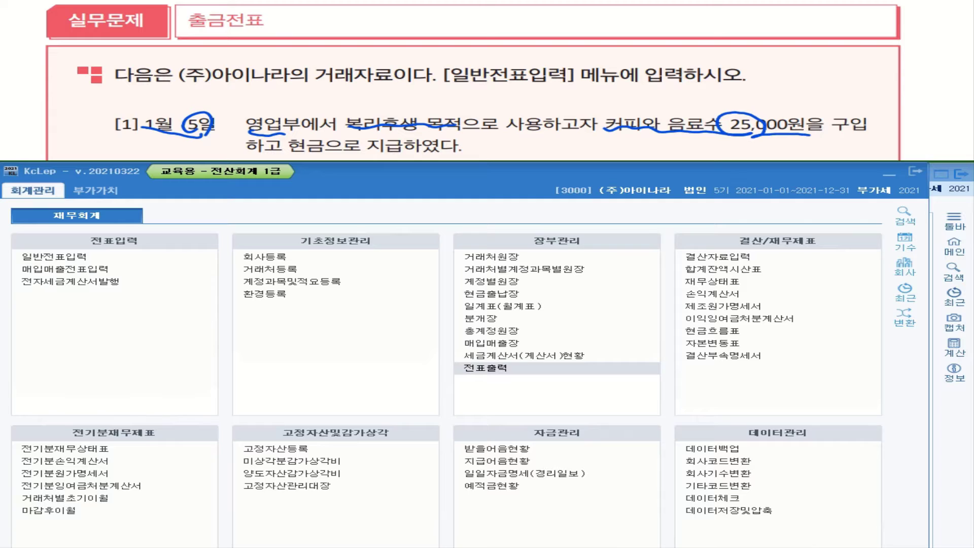
left_click_drag(296, 152, 460, 149)
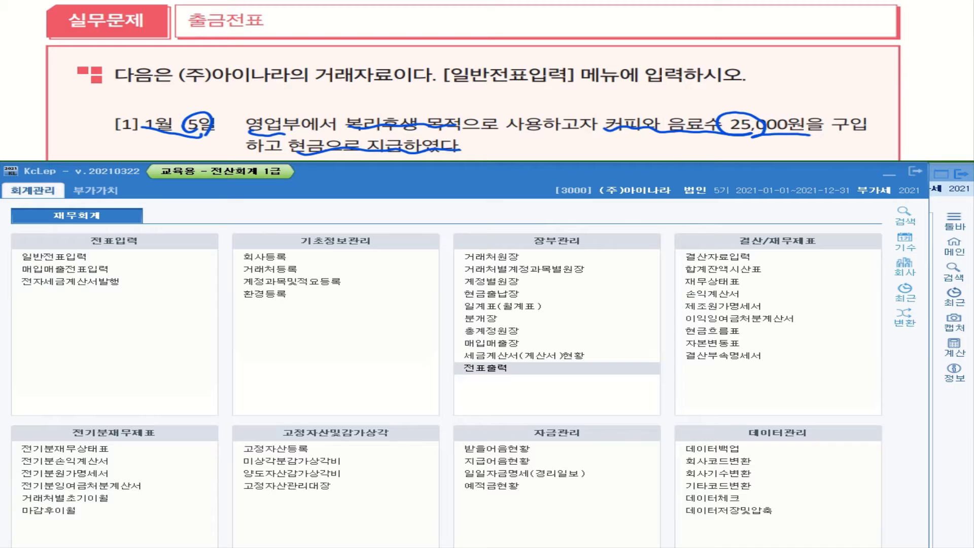
- Draw an arrow from 복리후생 in problem [1] and handwrite the account name 복리후생비 above the text
mouse_move(391, 122)
left_mouse_down()
mouse_move(424, 95)
mouse_move(418, 104)
left_mouse_up()
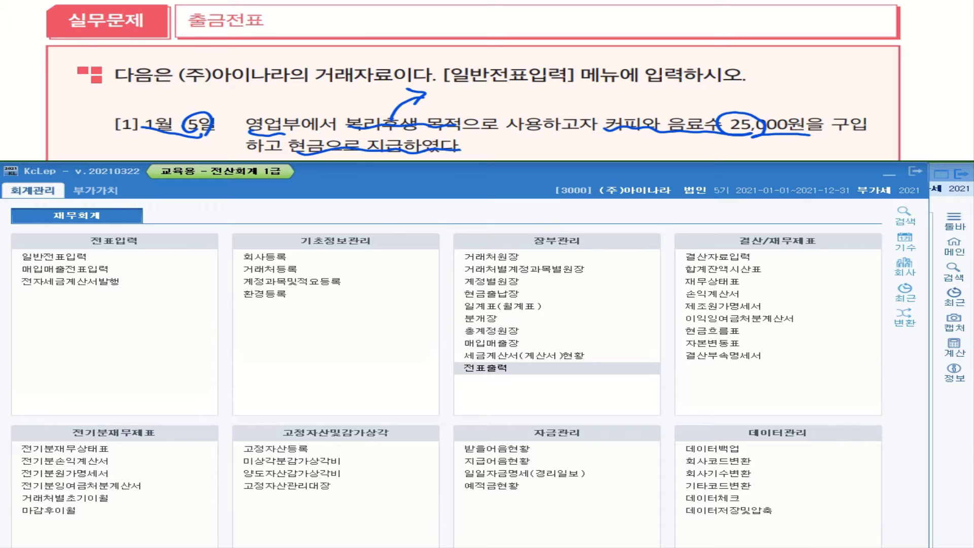
left_click_drag(448, 76, 449, 91)
mouse_move(464, 76)
left_mouse_down()
mouse_move(480, 89)
mouse_move(462, 94)
left_mouse_up()
mouse_move(447, 94)
left_mouse_down()
mouse_move(469, 92)
mouse_move(471, 103)
left_mouse_up()
left_click_drag(485, 83, 498, 94)
mouse_move(500, 82)
left_mouse_down()
mouse_move(499, 104)
mouse_move(534, 95)
mouse_move(513, 110)
left_mouse_up()
mouse_move(548, 84)
left_mouse_down()
mouse_move(540, 98)
mouse_move(558, 96)
left_mouse_up()
mouse_move(570, 79)
left_mouse_down()
mouse_move(572, 101)
mouse_move(554, 104)
left_mouse_up()
mouse_move(574, 87)
left_mouse_down()
mouse_move(578, 104)
mouse_move(593, 104)
left_mouse_up()
left_click_drag(599, 85, 600, 106)
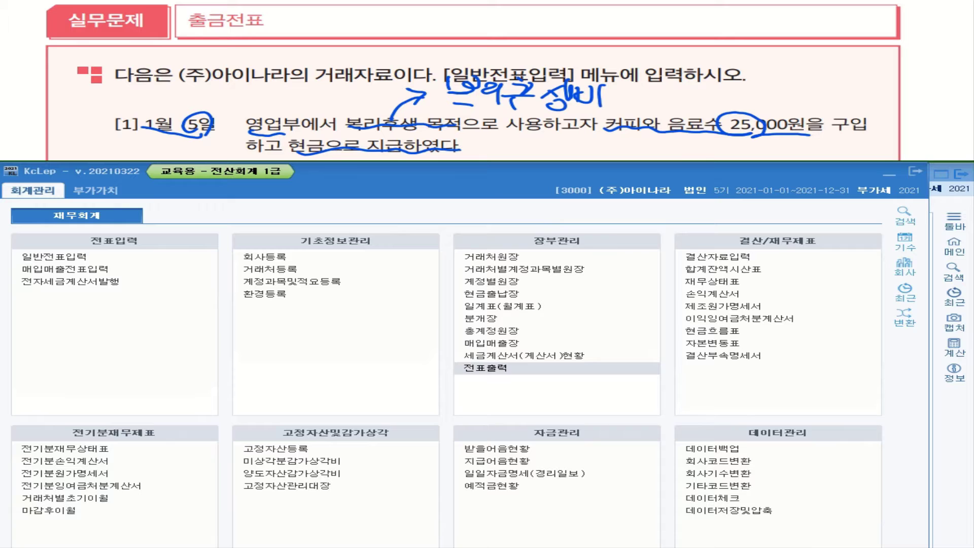
- Circle 영업 in problem [1] and link it to a handwritten note 800
mouse_move(259, 133)
left_mouse_down()
mouse_move(278, 126)
mouse_move(253, 131)
mouse_move(292, 104)
mouse_move(324, 97)
left_mouse_up()
mouse_move(341, 82)
left_mouse_down()
mouse_move(350, 93)
mouse_move(366, 89)
left_mouse_up()
mouse_move(385, 88)
left_mouse_down()
mouse_move(381, 101)
mouse_move(386, 87)
left_mouse_up()
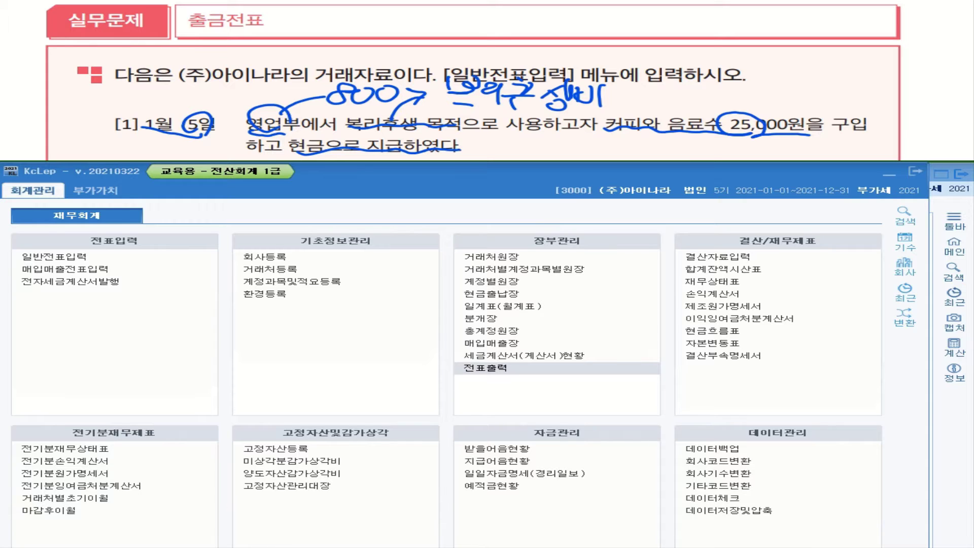
- Emphasize the cash payment in problem [1], handwrite 현금 above the amount, and connect it to a circled 출금 in the heading
mouse_move(308, 154)
left_mouse_down()
mouse_move(296, 130)
mouse_move(365, 152)
mouse_move(443, 153)
left_mouse_up()
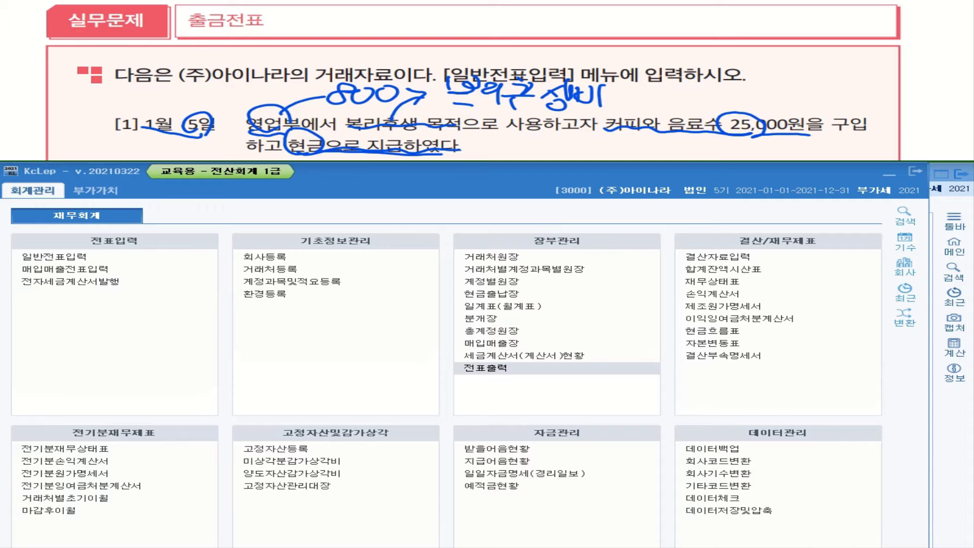
mouse_move(731, 113)
left_mouse_down()
mouse_move(801, 65)
mouse_move(834, 71)
mouse_move(832, 93)
mouse_move(853, 86)
mouse_move(840, 97)
left_mouse_up()
left_click_drag(856, 63, 870, 71)
mouse_move(853, 79)
left_mouse_down()
mouse_move(894, 75)
mouse_move(863, 95)
left_mouse_up()
left_click_drag(865, 82, 875, 91)
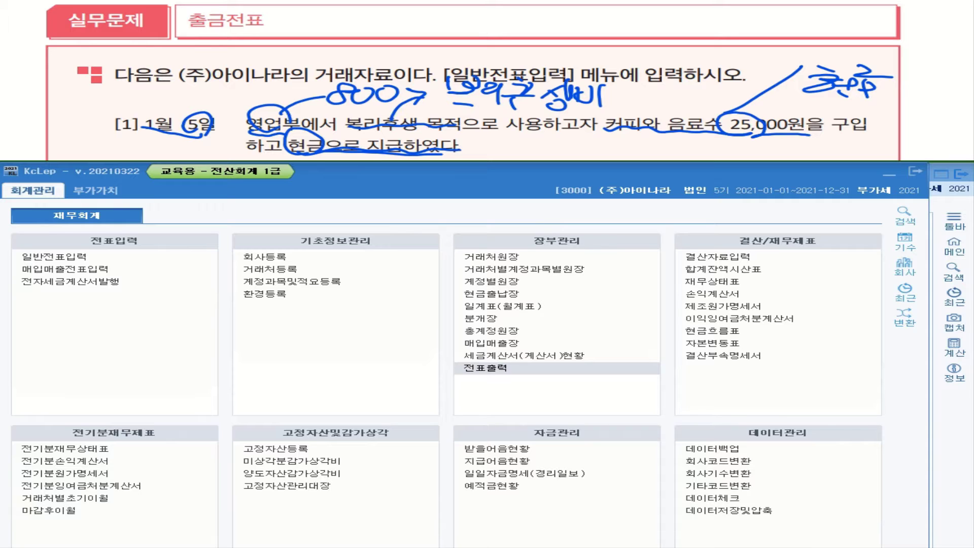
mouse_move(223, 11)
left_mouse_down()
mouse_move(207, 34)
mouse_move(695, 20)
mouse_move(844, 64)
left_mouse_up()
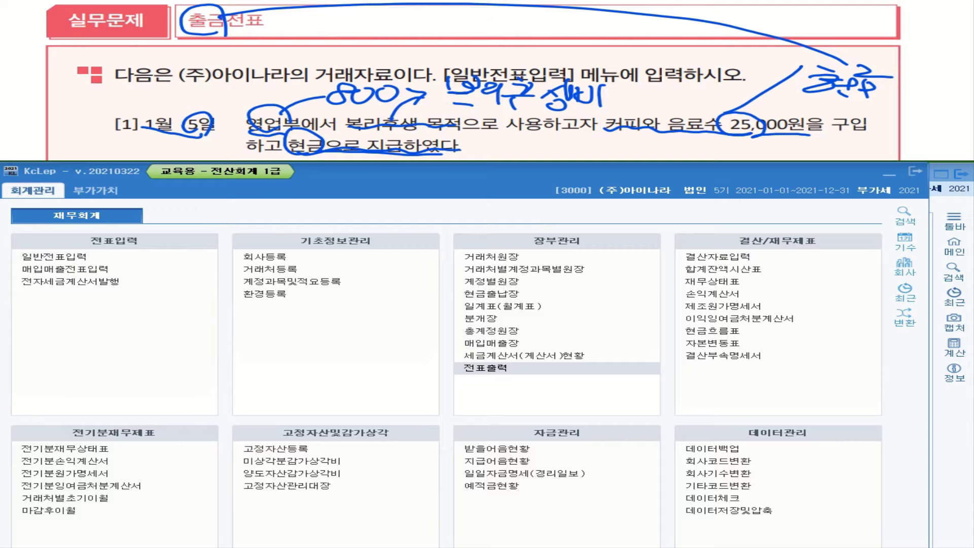
- Open 일반전표입력 (general voucher entry) and set the voucher date to month 01, day 5
left_click(66, 258)
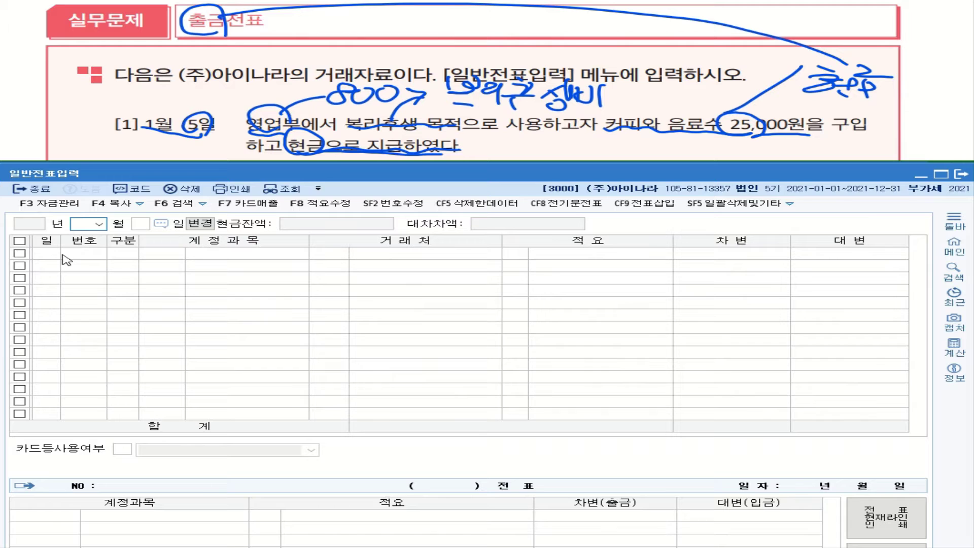
left_click(100, 224)
left_click(88, 236)
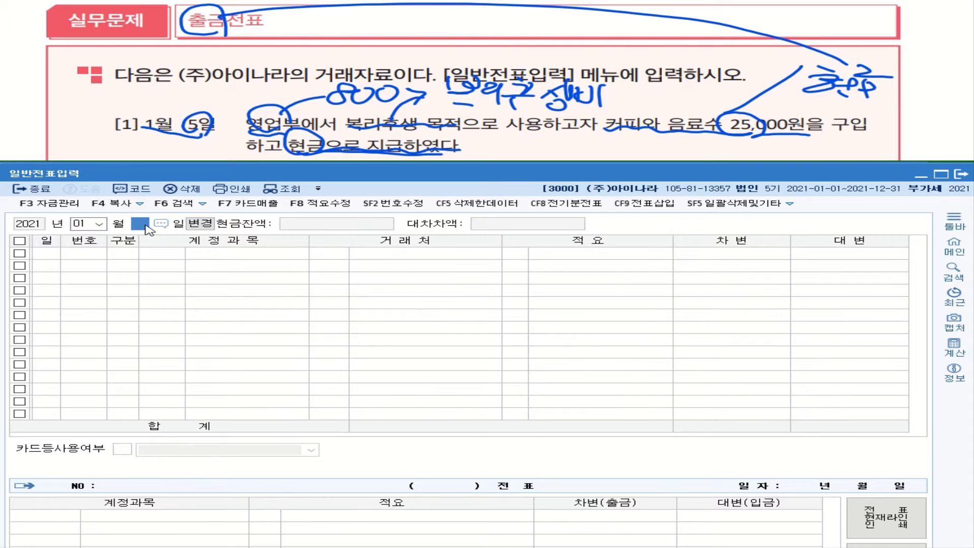
type("5")
key("Return")
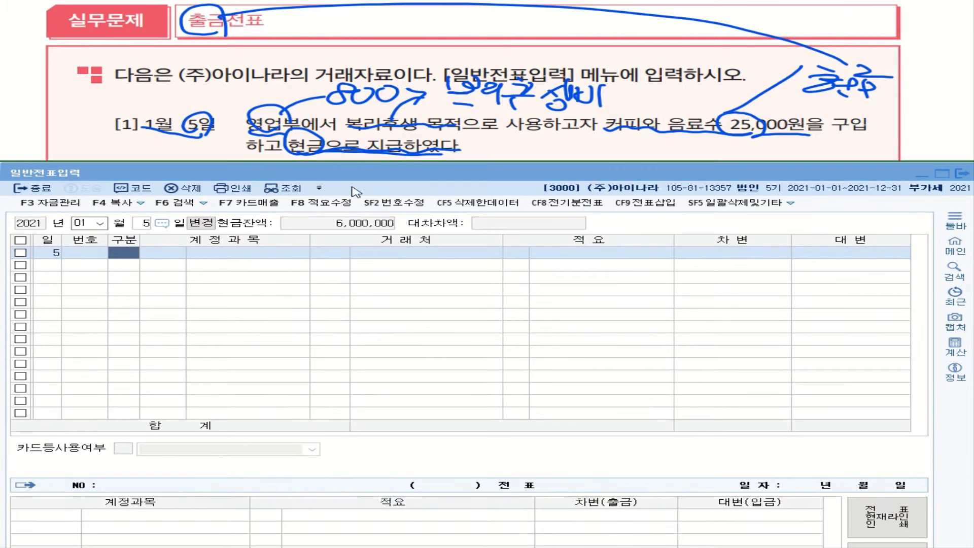
- Set the entry's 구분 to 출금 (code 1), repositioning the voucher window to read the type codes and the problem text
left_click_drag(372, 177, 375, 121)
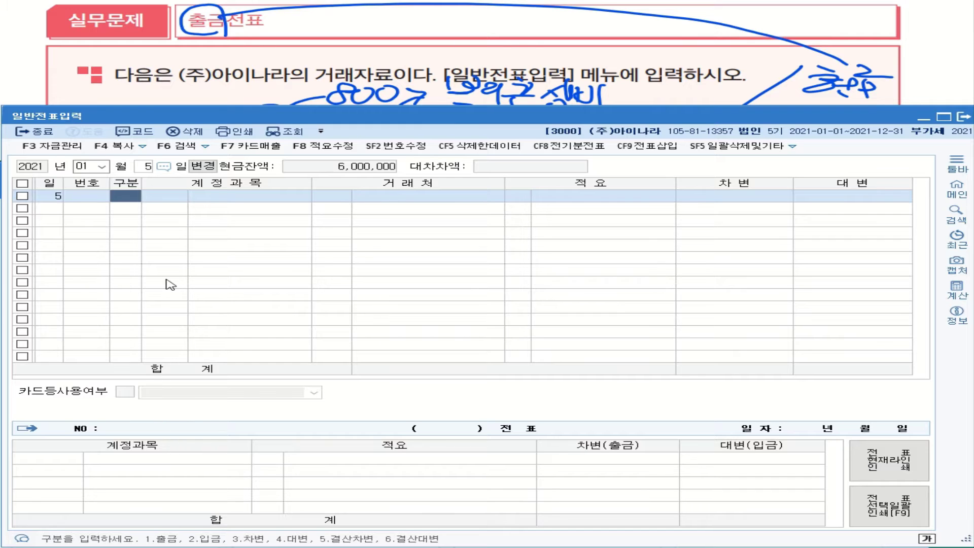
type("1")
key("Return")
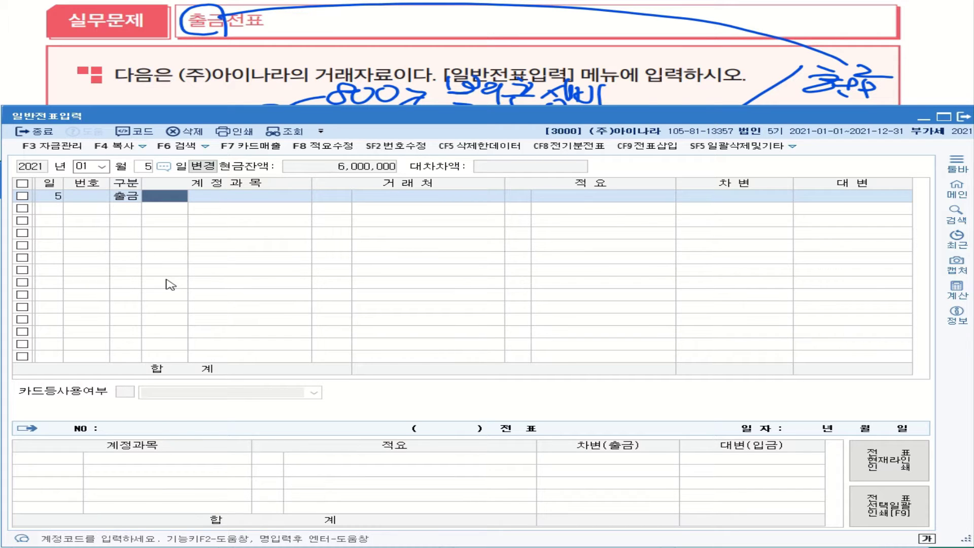
left_click_drag(315, 117, 313, 172)
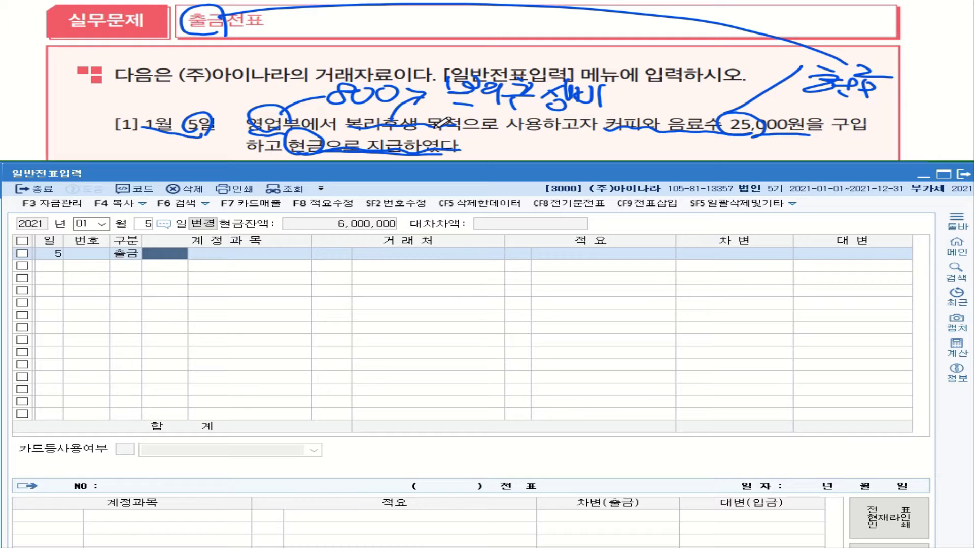
- Look up 복리 in the account code help and assign account 0811 복리후생비 (판매관리비) to the entry
left_click(186, 258)
type("복")
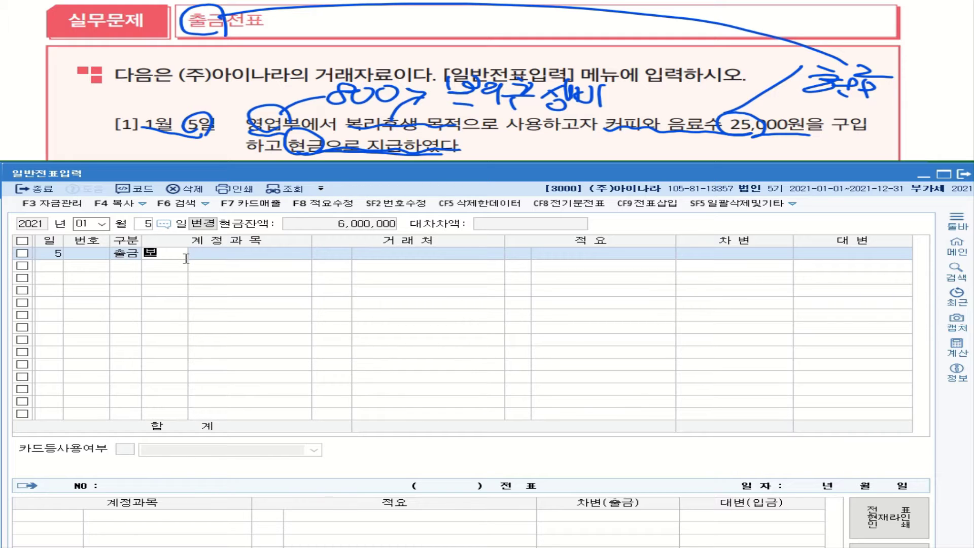
type("리")
key("Return")
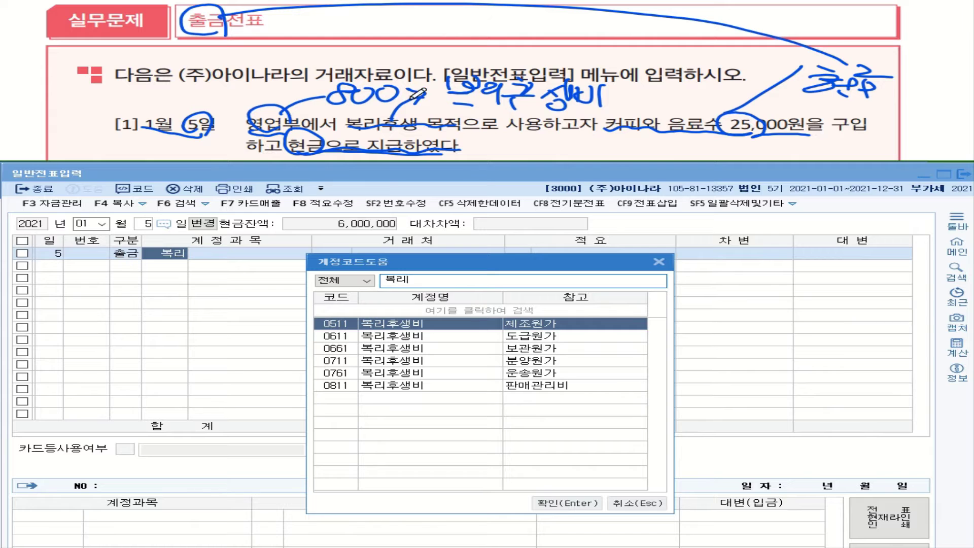
left_click(383, 387)
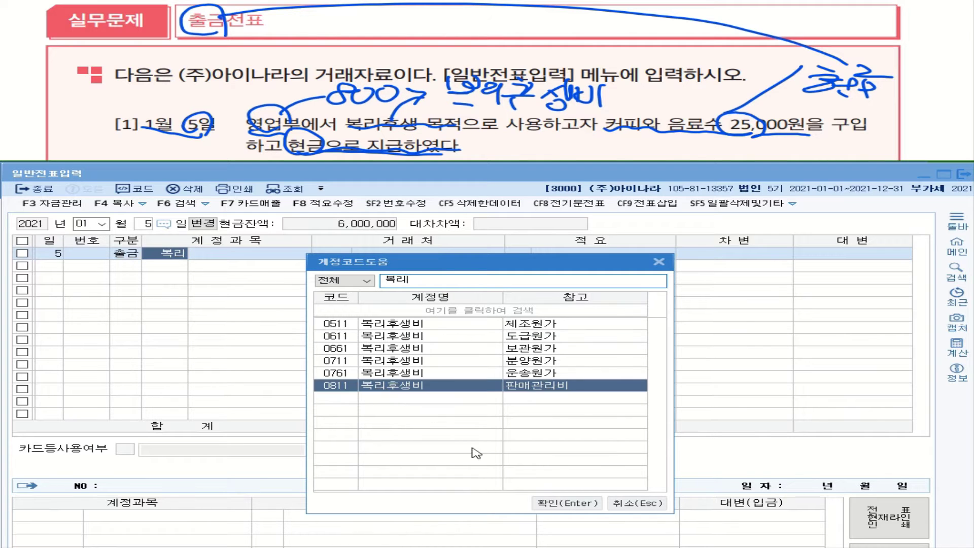
left_click(560, 509)
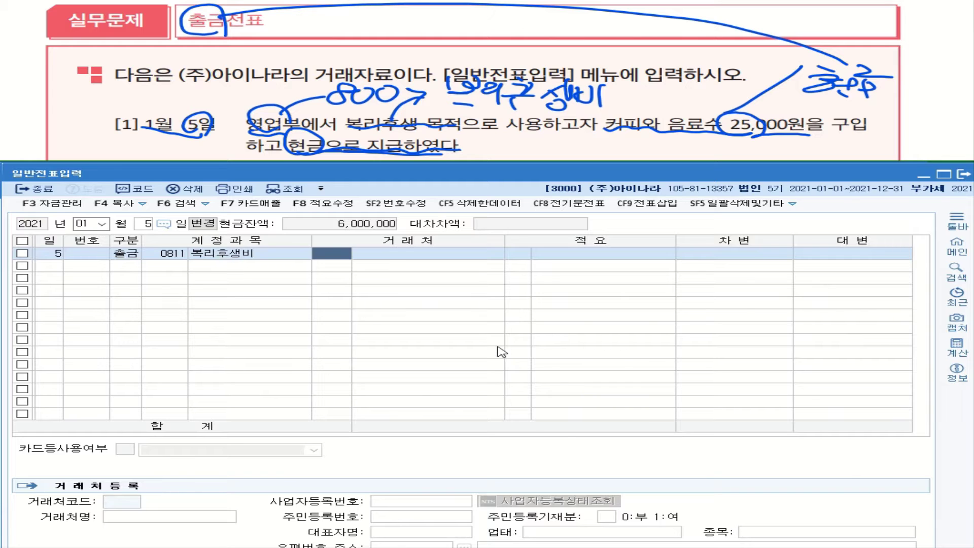
- Leave the 거래처 blank and enter 커피와 음료수 구입 as the entry's 적요
key("Return")
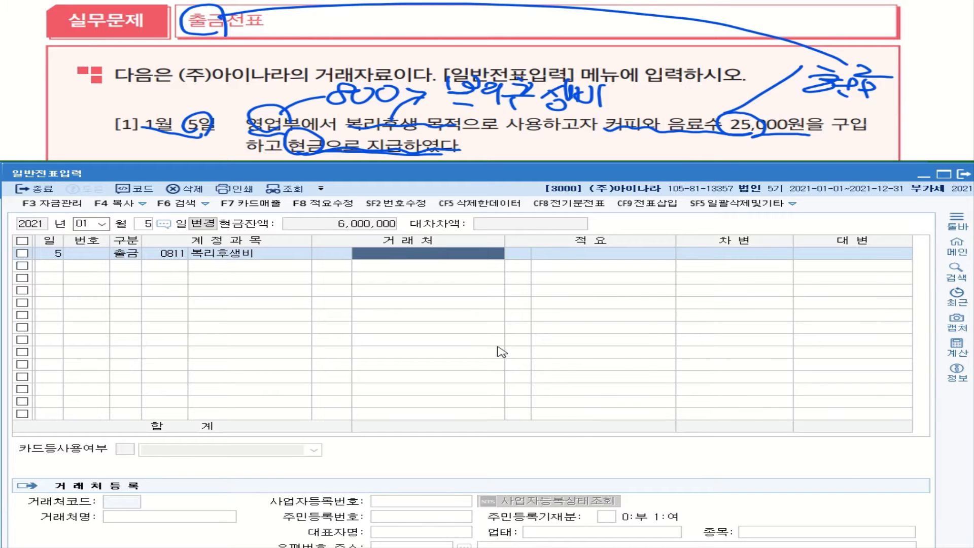
key("Return")
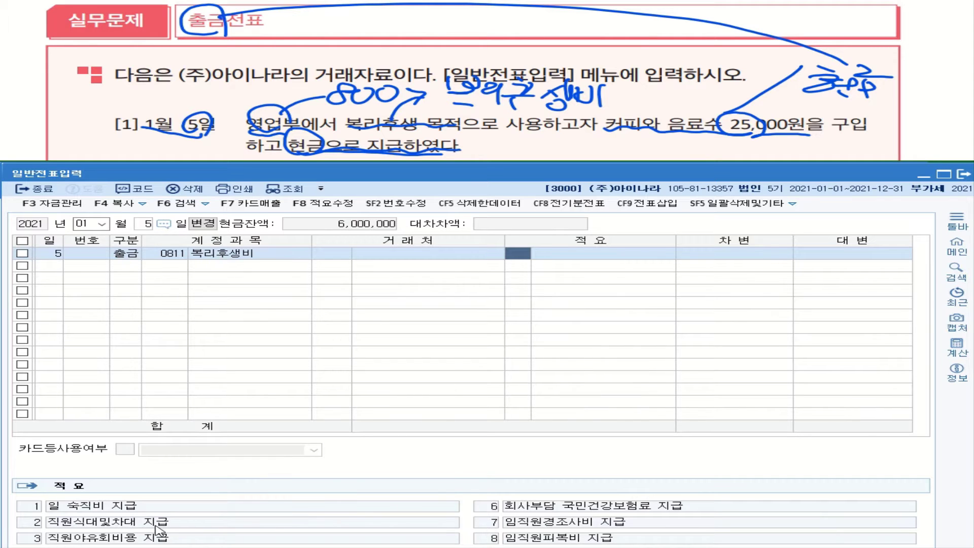
left_click(560, 253)
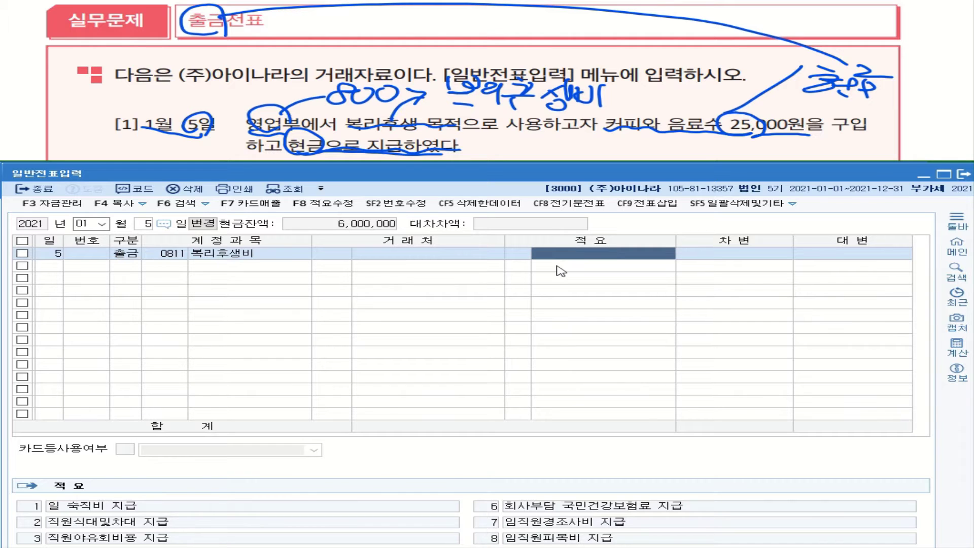
type("컾")
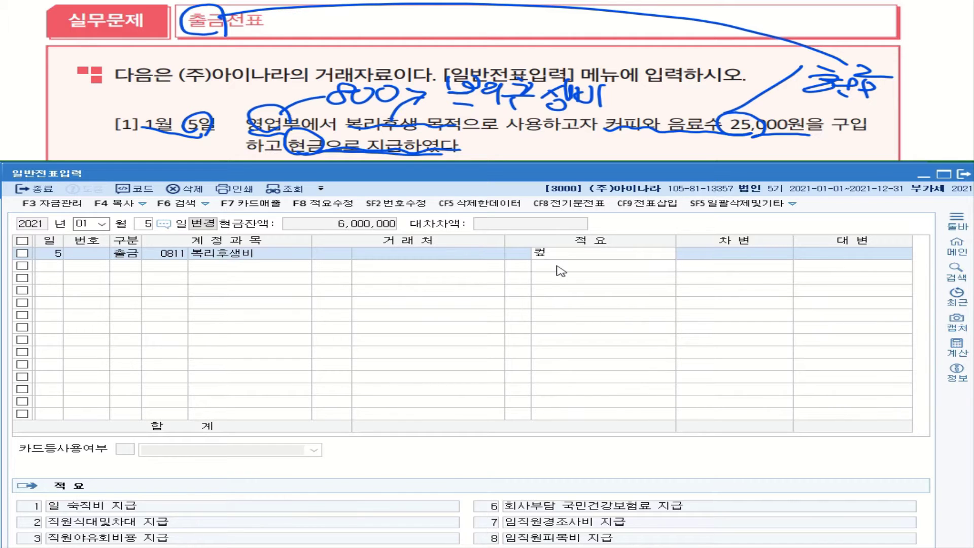
type("피와")
type(" ㅇ")
type("음료")
type("수구")
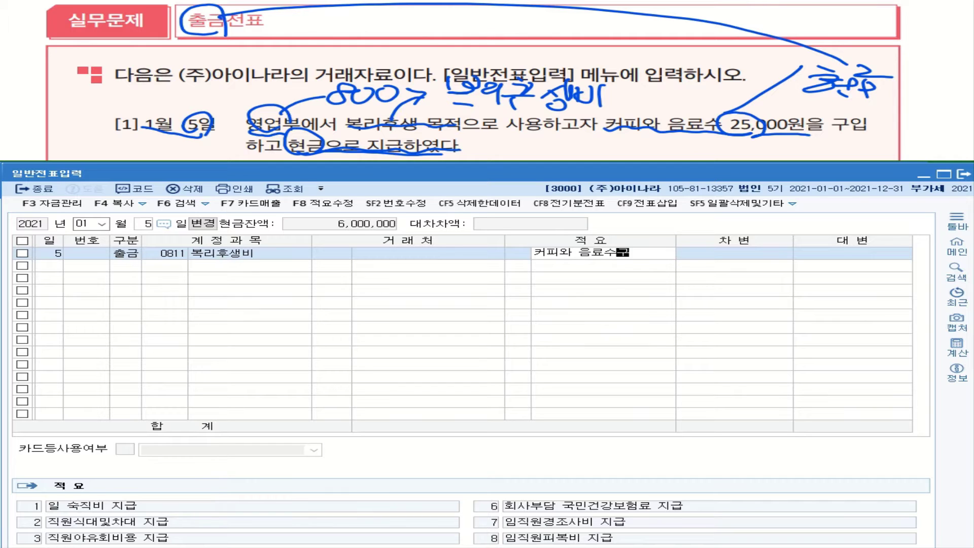
type("입")
key("BackSpace")
key("BackSpace")
key("BackSpace")
key("BackSpace")
key("BackSpace")
type("쉬구입")
key("Return")
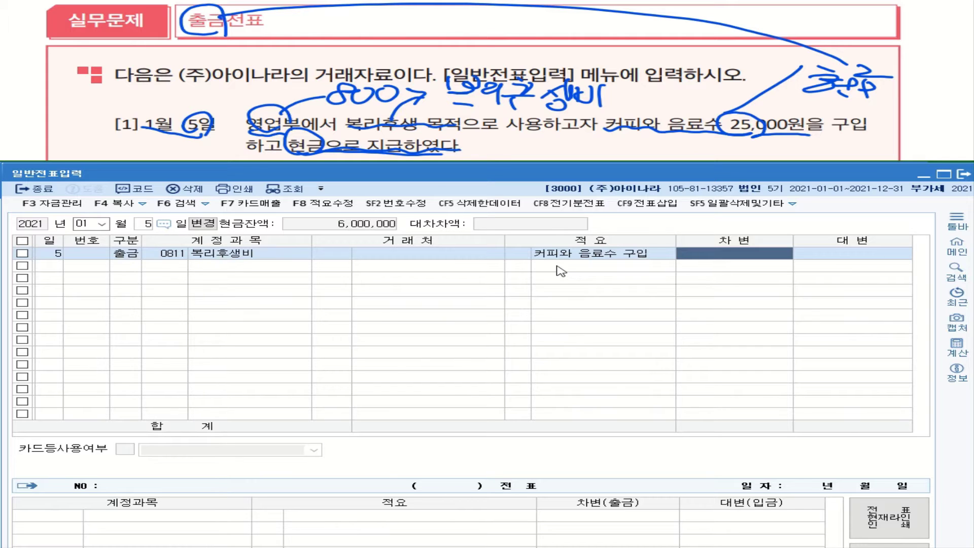
- Enter 25,000 as the 차변 amount, complete the entry, and select its row to show the voucher details
type("25")
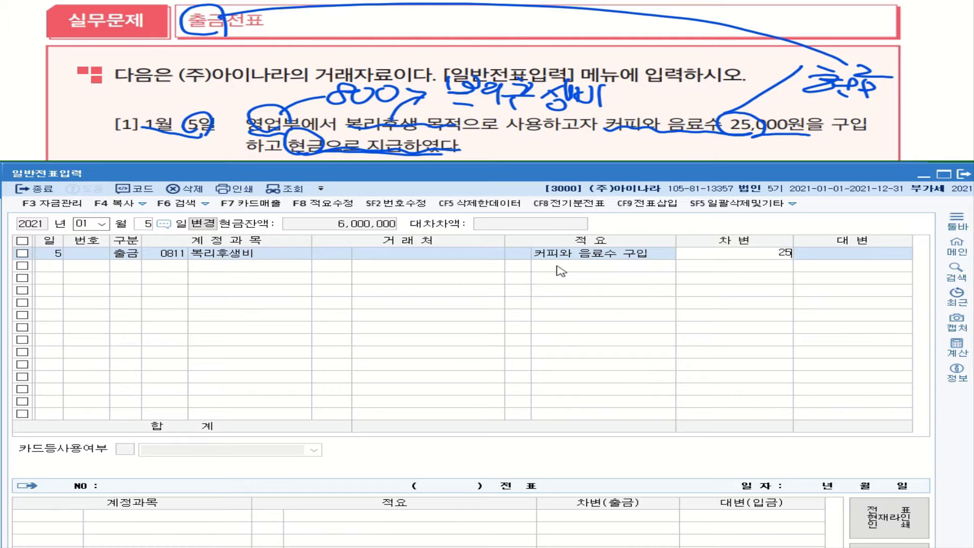
key("plus")
key("Return")
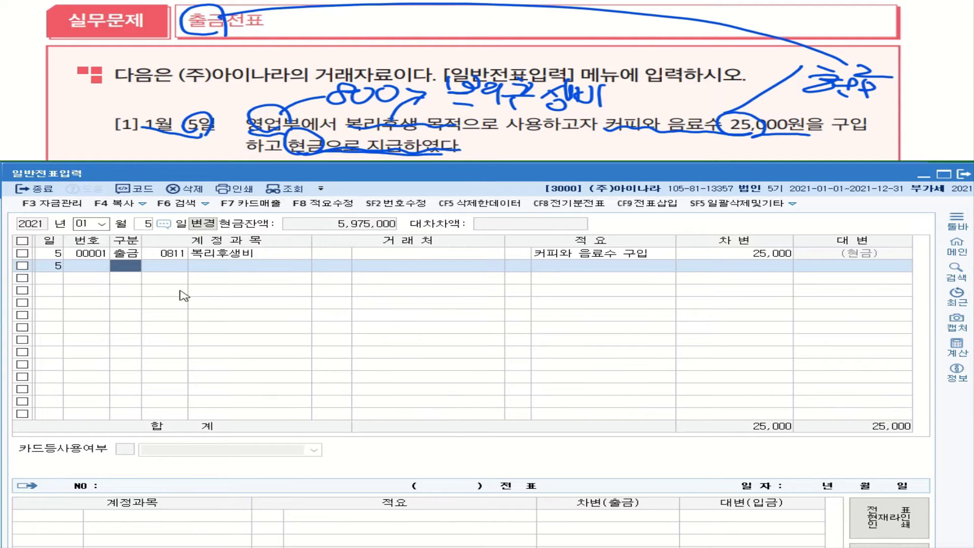
left_click(177, 253)
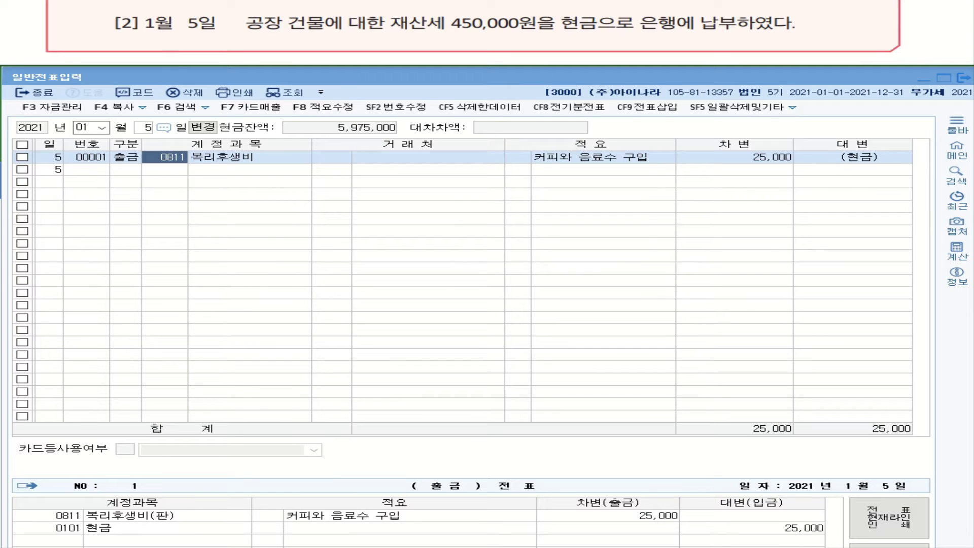
- Mark 공장 with the note 500 and circle 현금 in problem [2], then handwrite the journal entry 세금과공과 / 현금 beneath it
mouse_move(442, 20)
left_mouse_down()
mouse_move(398, 31)
mouse_move(250, 30)
mouse_move(242, 11)
mouse_move(284, 27)
mouse_move(289, 44)
mouse_move(375, 48)
left_mouse_up()
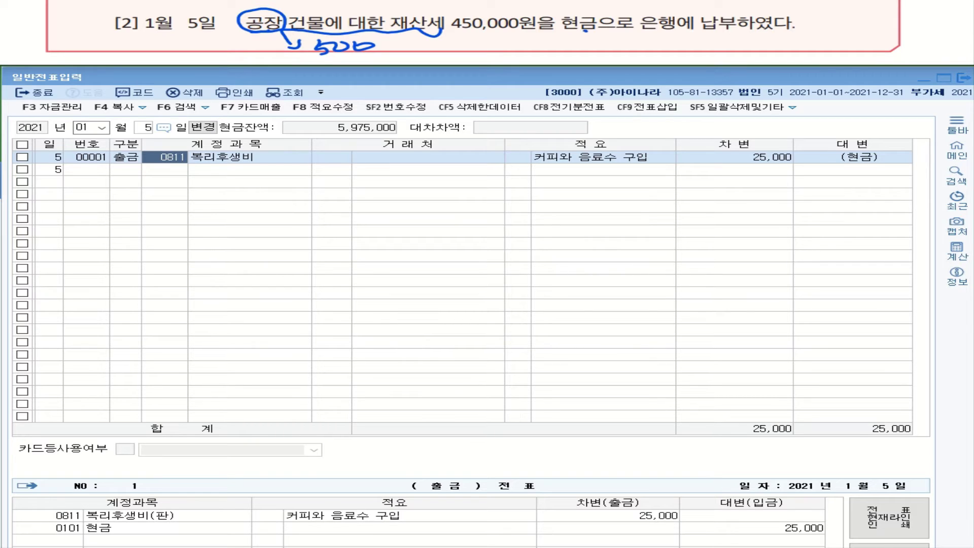
mouse_move(585, 31)
left_mouse_down()
mouse_move(568, 10)
mouse_move(597, 26)
mouse_move(661, 7)
mouse_move(708, 15)
left_mouse_up()
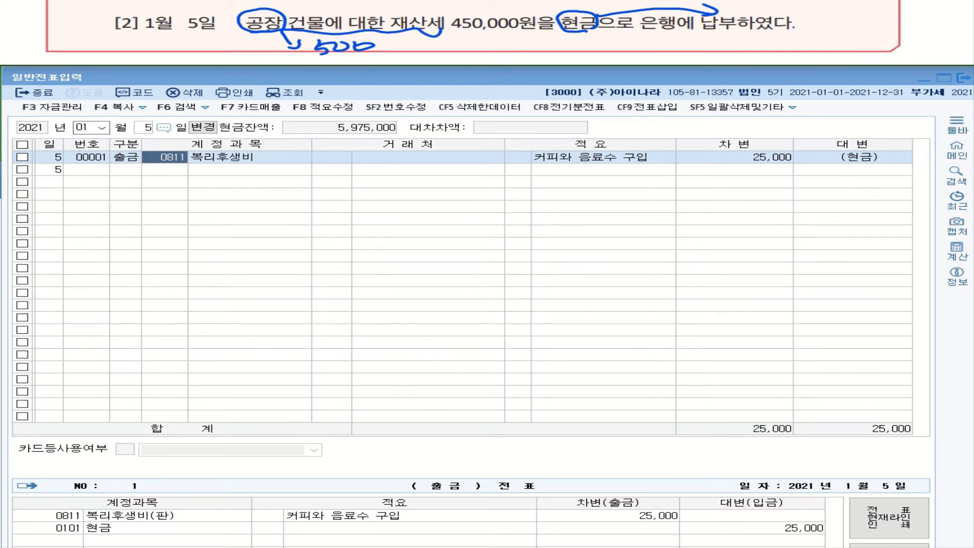
left_click_drag(644, 36, 605, 59)
mouse_move(435, 38)
left_mouse_down()
mouse_move(425, 53)
mouse_move(476, 45)
mouse_move(476, 54)
mouse_move(504, 58)
mouse_move(523, 46)
mouse_move(515, 55)
mouse_move(532, 48)
mouse_move(538, 56)
left_mouse_up()
left_click_drag(534, 50, 556, 51)
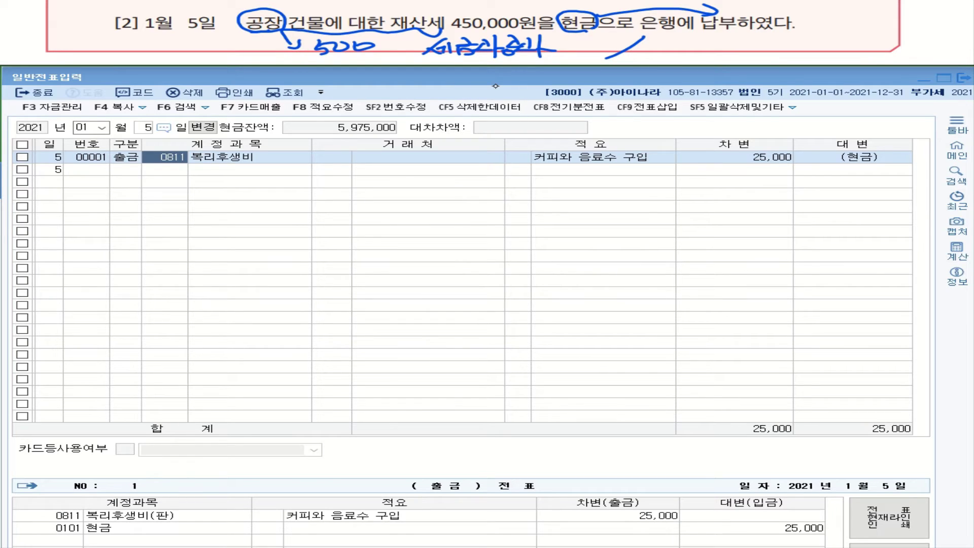
mouse_move(669, 34)
left_mouse_down()
mouse_move(681, 33)
mouse_move(673, 39)
left_mouse_up()
left_click_drag(664, 43, 696, 42)
left_click_drag(682, 40, 696, 50)
mouse_move(678, 48)
left_mouse_down()
mouse_move(693, 59)
mouse_move(717, 47)
left_mouse_up()
mouse_move(696, 47)
left_mouse_down()
mouse_move(726, 45)
mouse_move(701, 59)
left_mouse_up()
left_click_drag(701, 50, 719, 57)
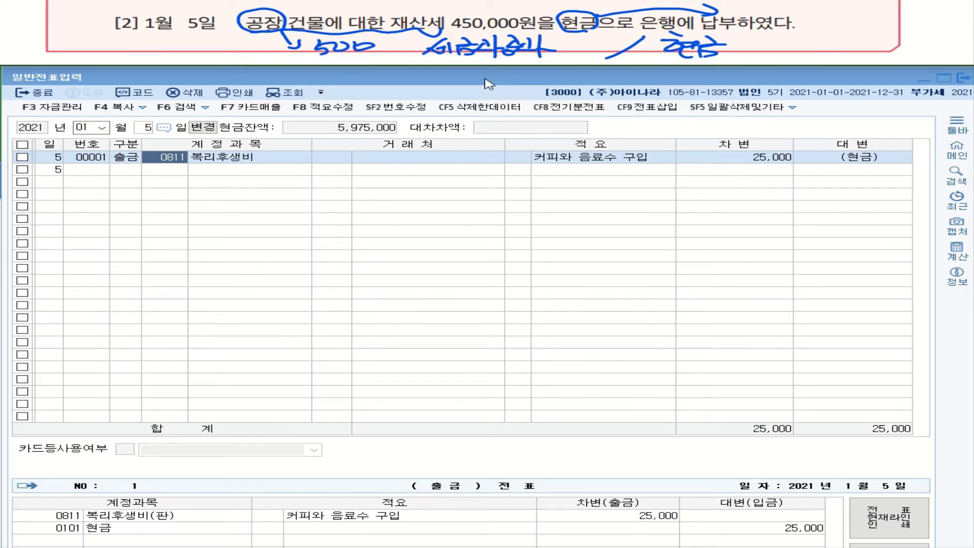
- Start a second 출금 entry for January 5, look up 세금, and assign account 0517 세금과공과 (제조원가)
left_click(122, 173)
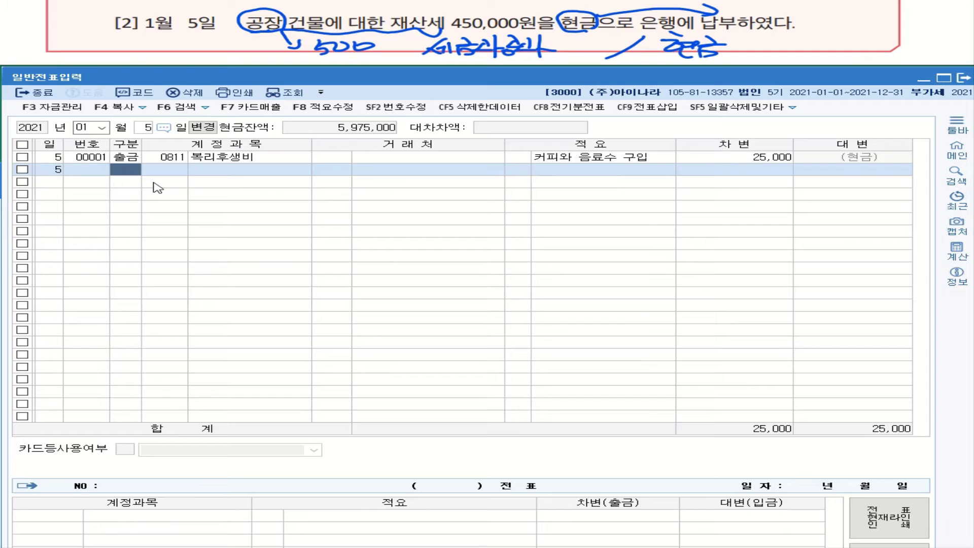
type("1")
key("Return")
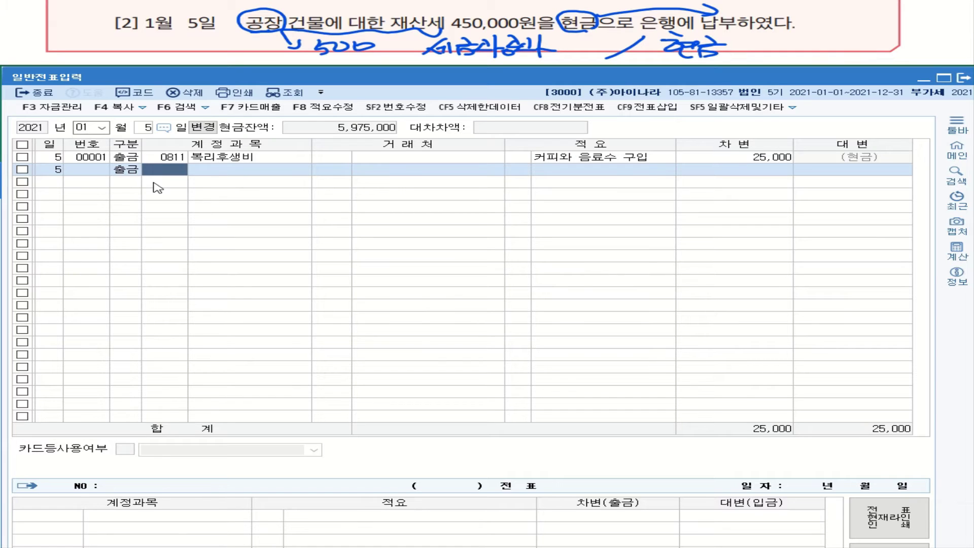
type("세금")
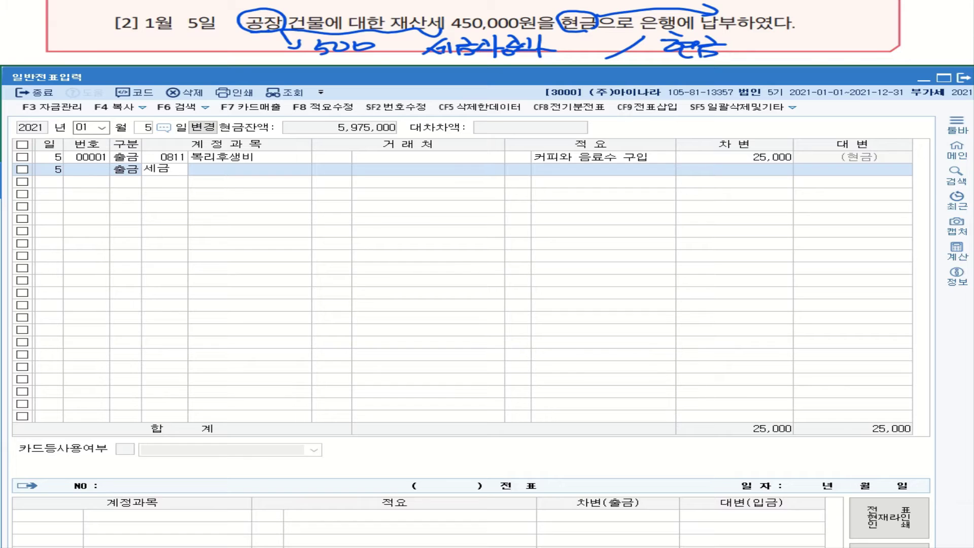
key("Return")
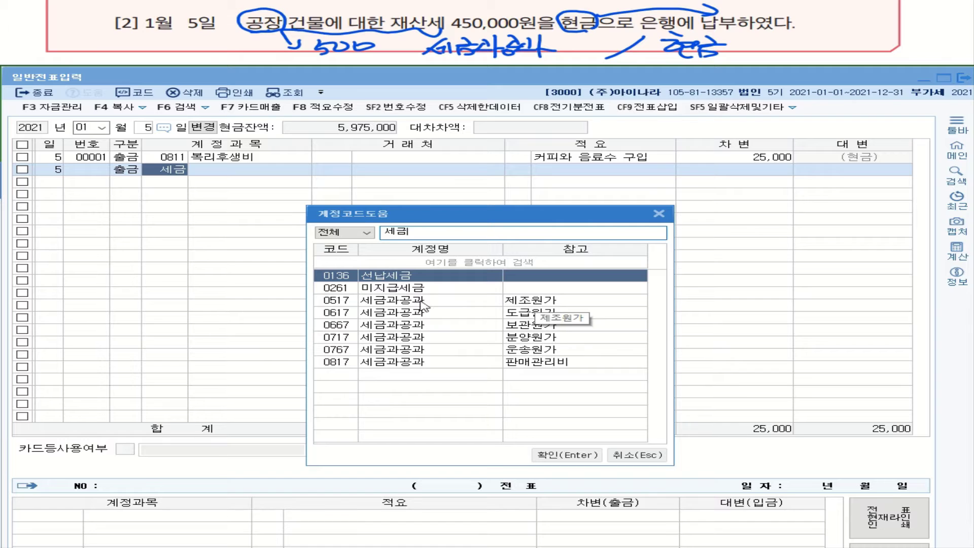
left_click(335, 302)
left_click(558, 457)
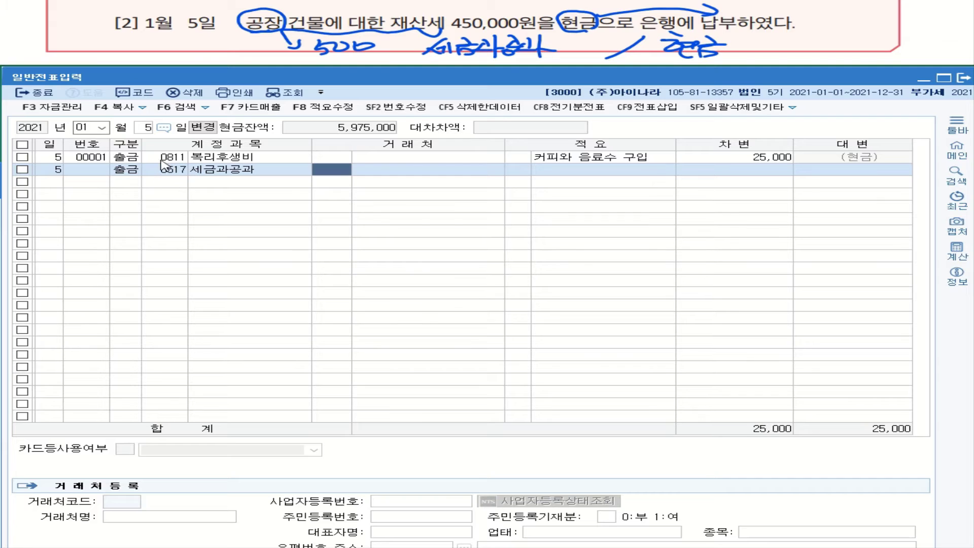
- Leave the 거래처 blank, enter 공장건물 재산세 납부 as the entry's 적요, and complete it with a 차변 amount of 450,000
key("Return")
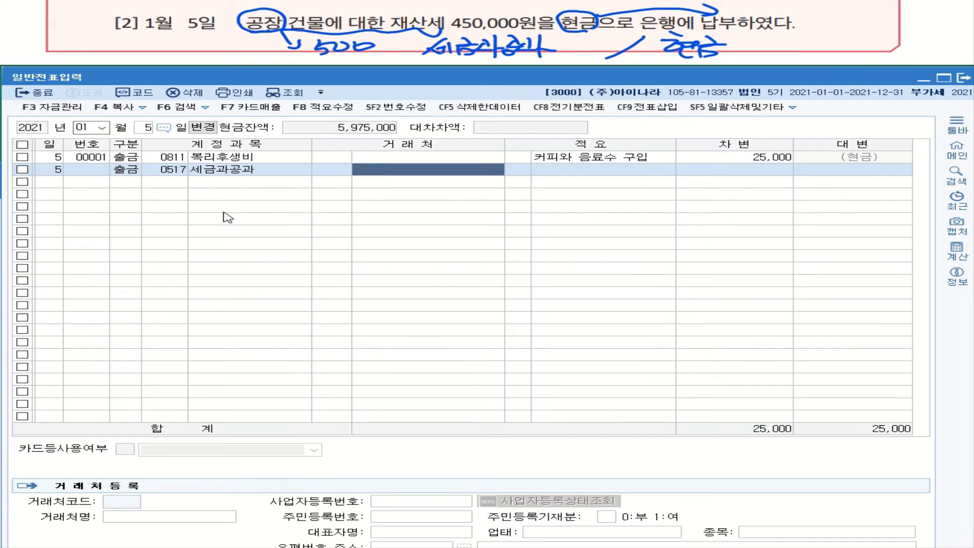
key("Return")
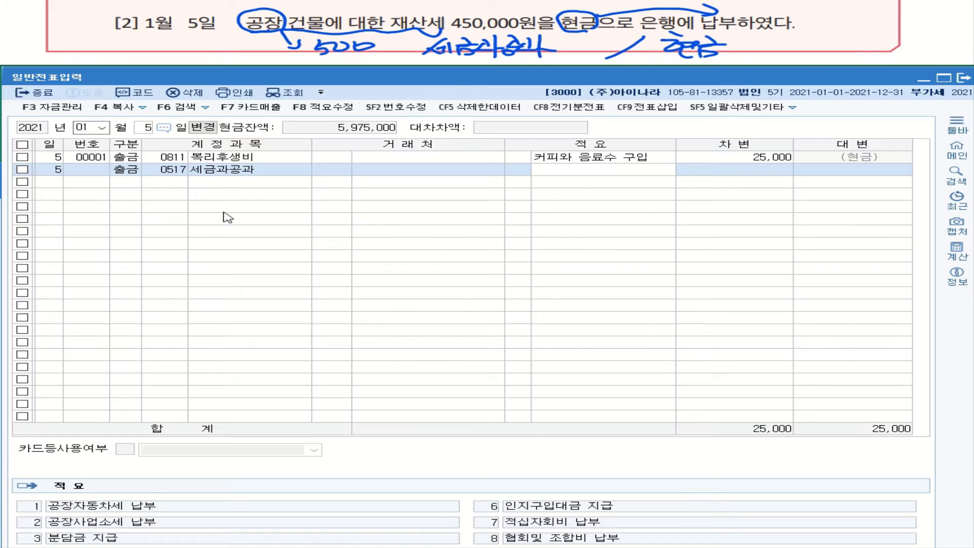
type("공자")
type("장건")
type("물 ")
type("재사")
type("산세")
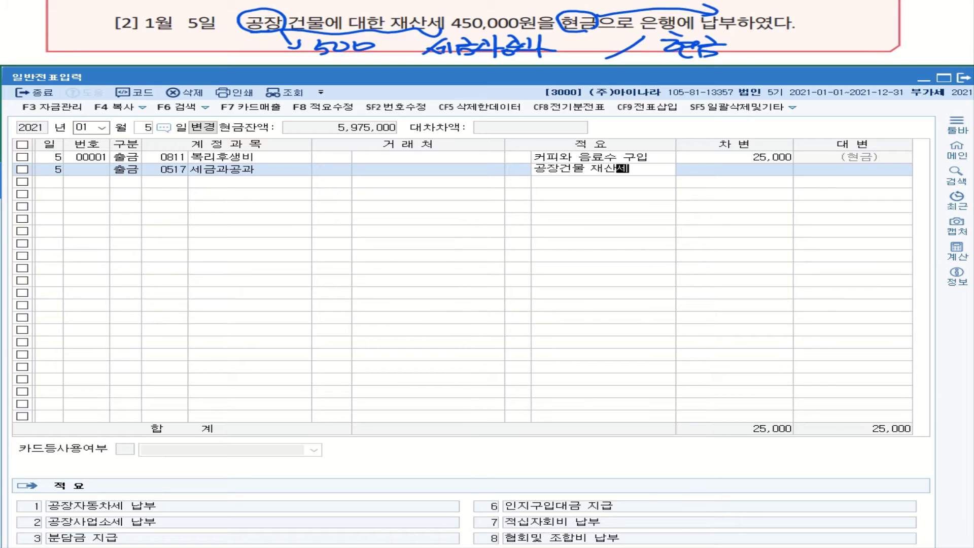
type(" 납부")
key("Return")
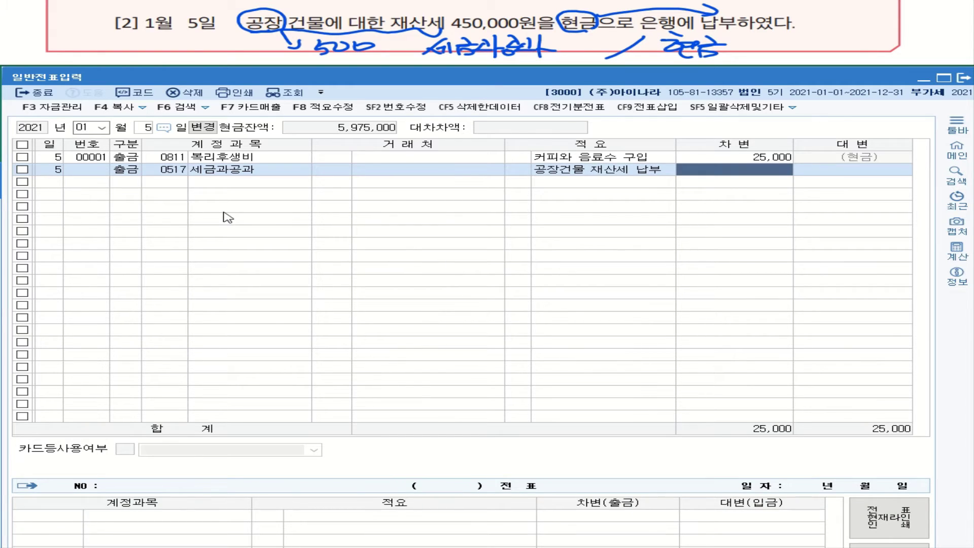
type("4500000")
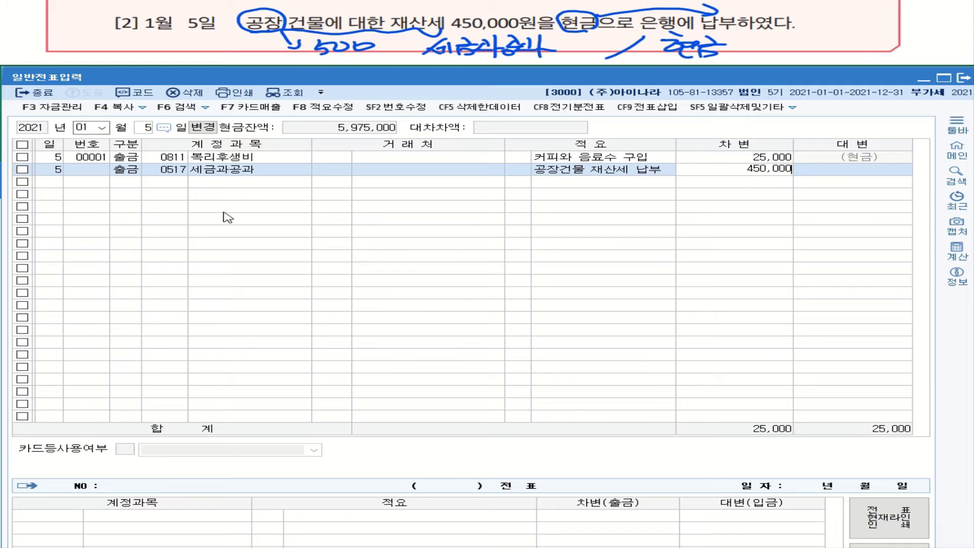
key("Return")
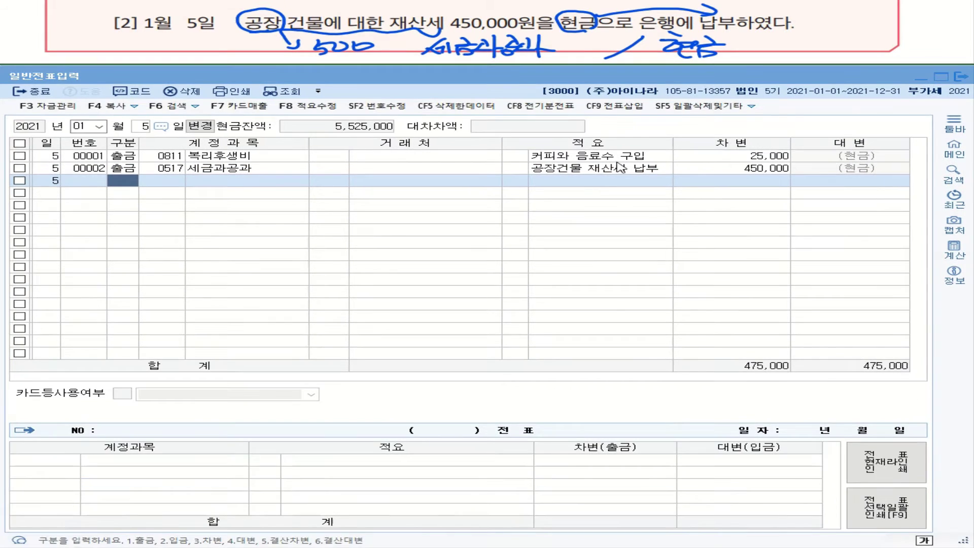
- Replace the 적요 of the 세금과공과 entry with preset 4, 공장재산세 납부
left_click(593, 174)
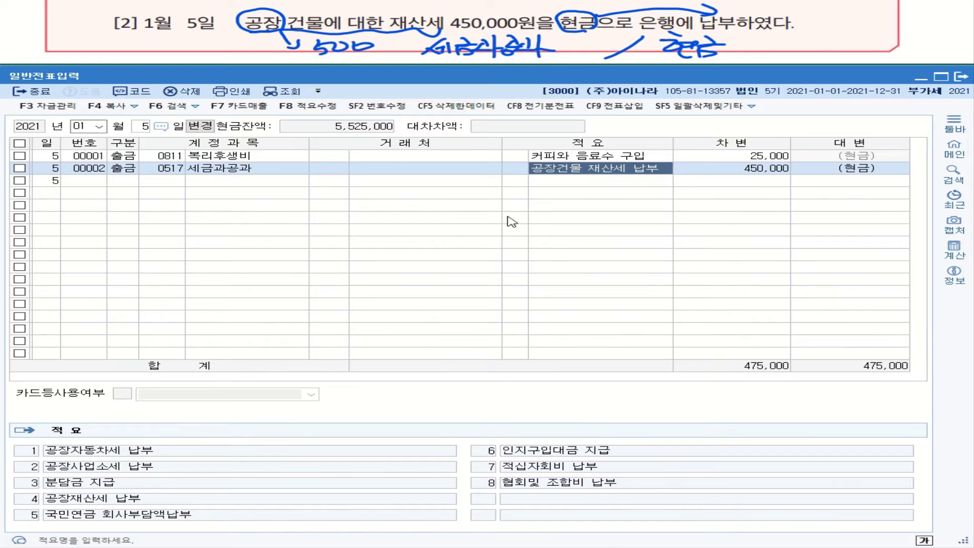
left_click(511, 172)
type("4")
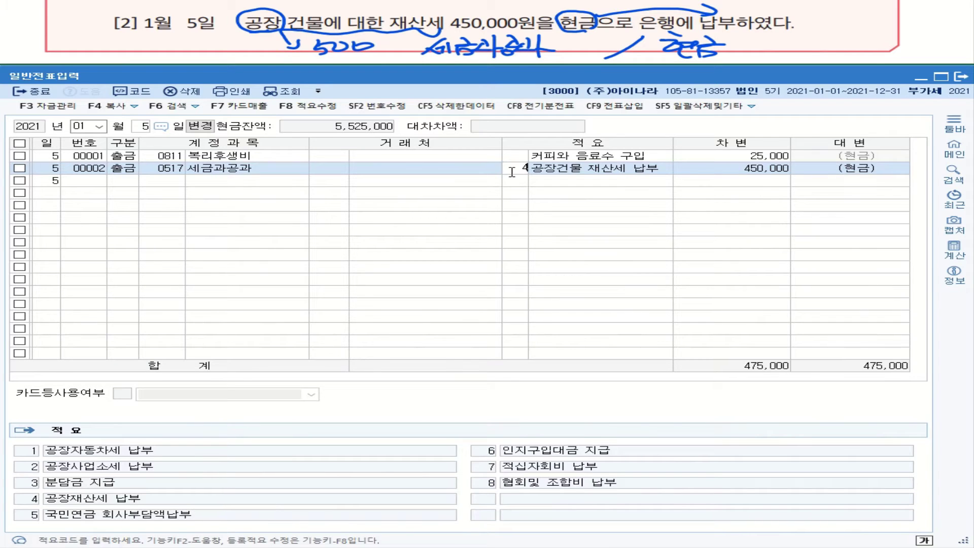
key("Return")
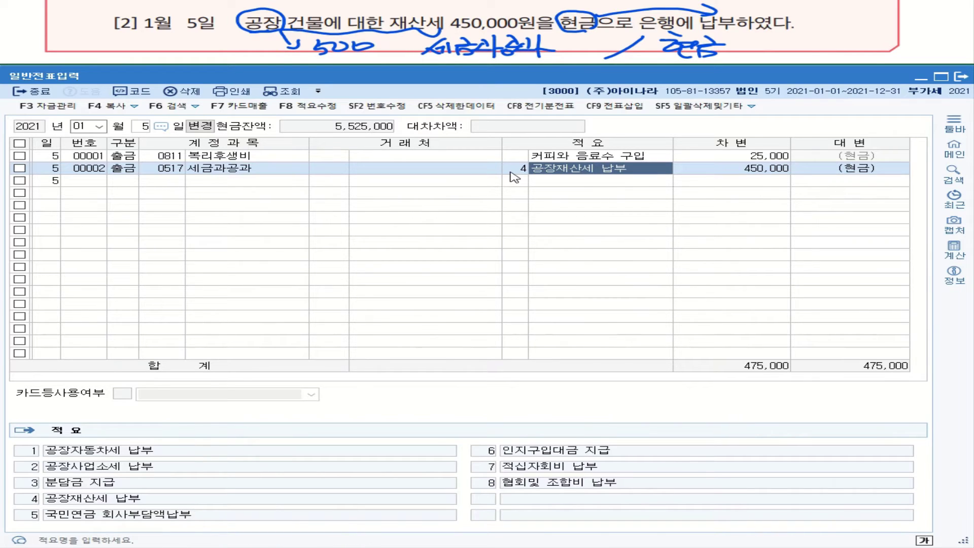
left_click(266, 175)
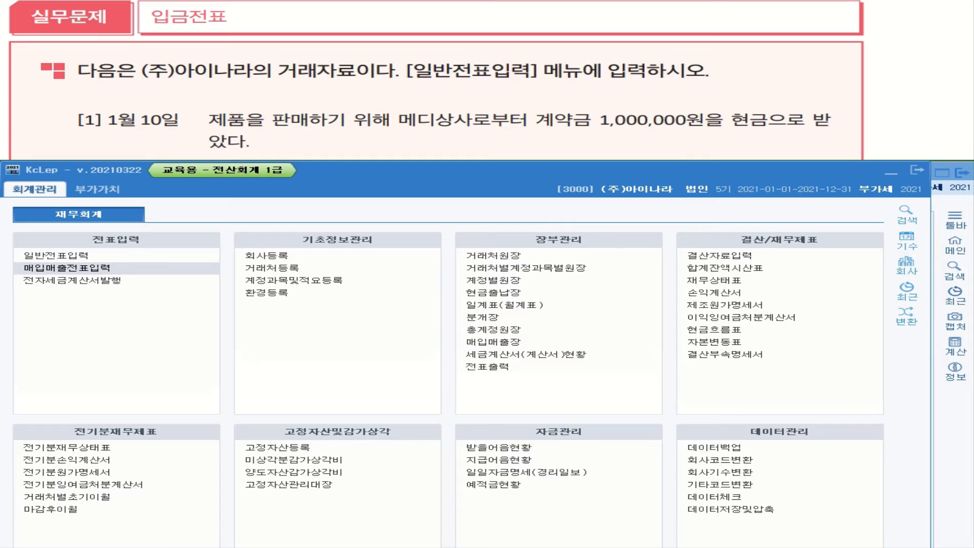
- Underline 일반전표입력 and 계약금 1,000,000원 and circle 현금 in the 입금전표 problem, handwriting 현금 as the debit side before a slash
left_click_drag(402, 61, 522, 77)
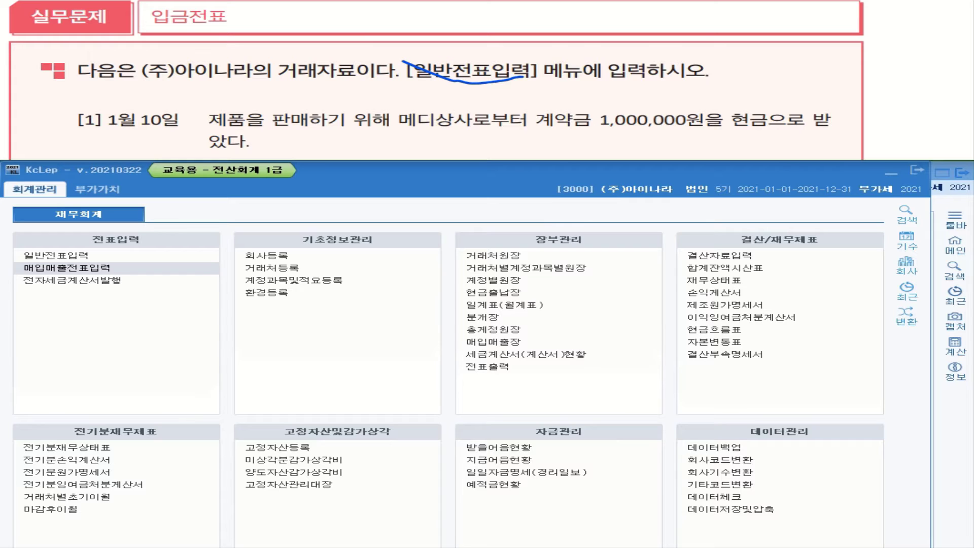
left_click_drag(524, 129, 704, 125)
mouse_move(776, 133)
left_mouse_down()
mouse_move(730, 125)
mouse_move(778, 120)
mouse_move(774, 134)
left_mouse_up()
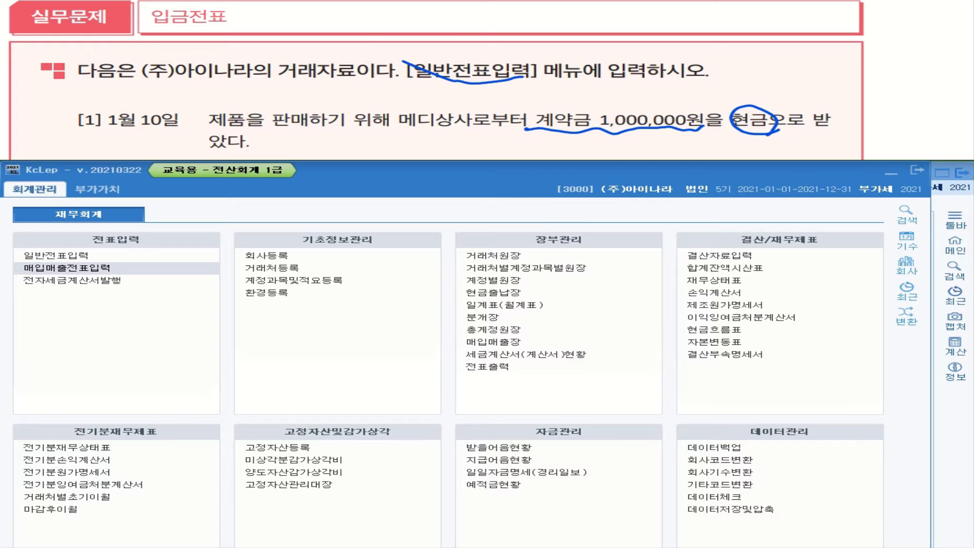
left_click_drag(531, 132, 506, 152)
mouse_move(336, 130)
left_mouse_down()
mouse_move(346, 133)
mouse_move(335, 149)
mouse_move(361, 147)
mouse_move(355, 155)
mouse_move(385, 143)
mouse_move(379, 154)
left_mouse_up()
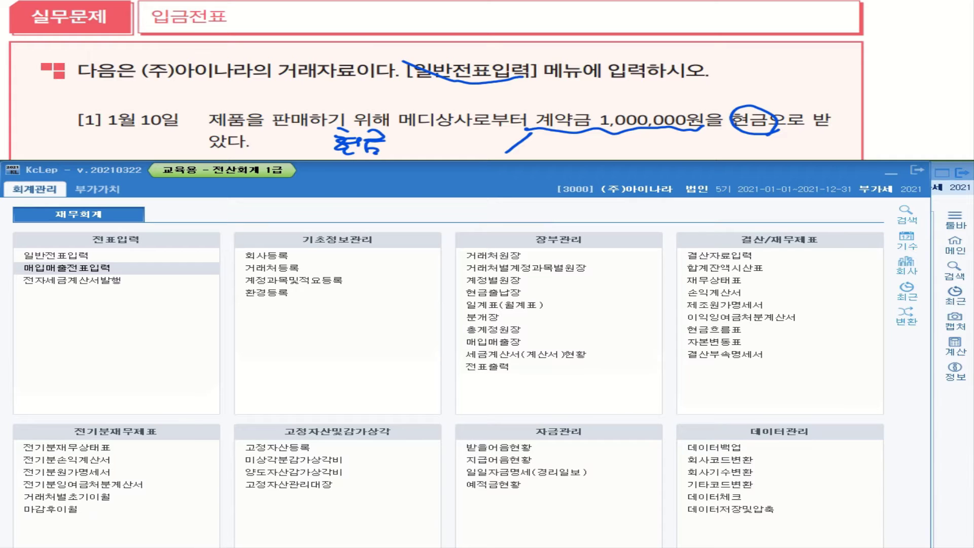
- Circle 계약금 and 판매, link them with an arc, and handwrite 선수금 (메디상사) as the credit side of the journal entry
mouse_move(530, 132)
left_mouse_down()
mouse_move(523, 120)
mouse_move(591, 124)
left_mouse_up()
mouse_move(292, 126)
left_mouse_down()
mouse_move(305, 112)
mouse_move(401, 94)
mouse_move(535, 109)
left_mouse_up()
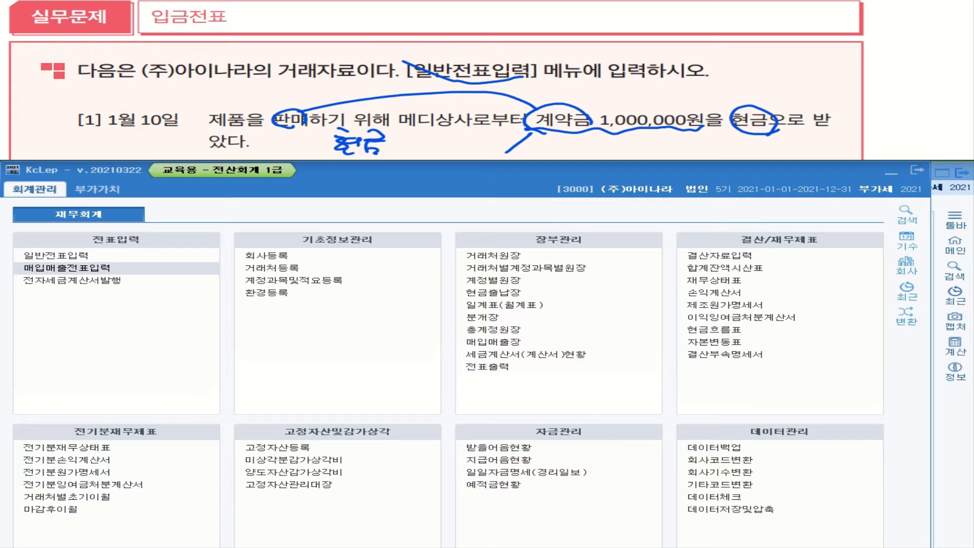
mouse_move(557, 135)
left_mouse_down()
mouse_move(541, 152)
mouse_move(557, 158)
mouse_move(601, 145)
left_mouse_up()
mouse_move(583, 143)
left_mouse_down()
mouse_move(584, 156)
mouse_move(607, 146)
left_mouse_up()
mouse_move(591, 147)
left_mouse_down()
mouse_move(616, 146)
mouse_move(608, 159)
left_mouse_up()
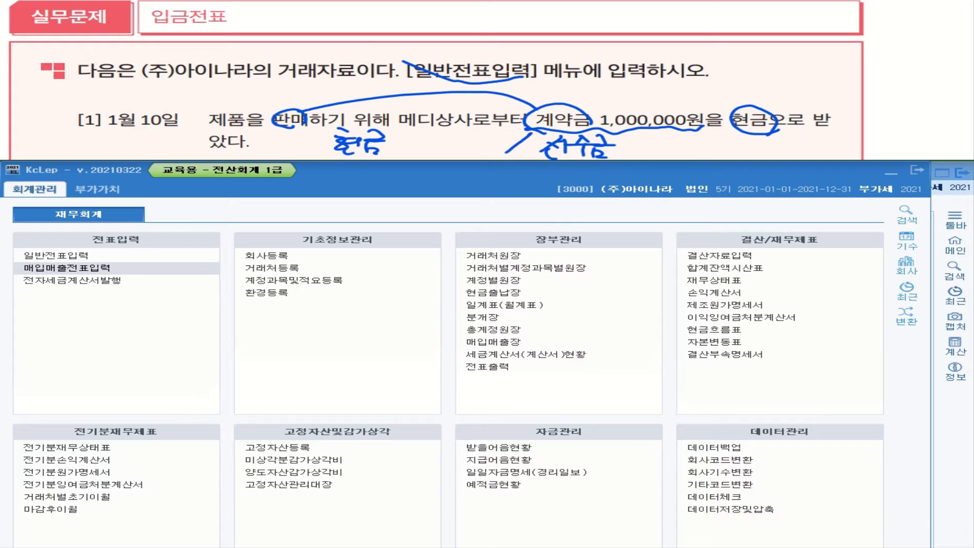
mouse_move(629, 140)
left_mouse_down()
mouse_move(622, 158)
mouse_move(715, 144)
mouse_move(725, 159)
left_mouse_up()
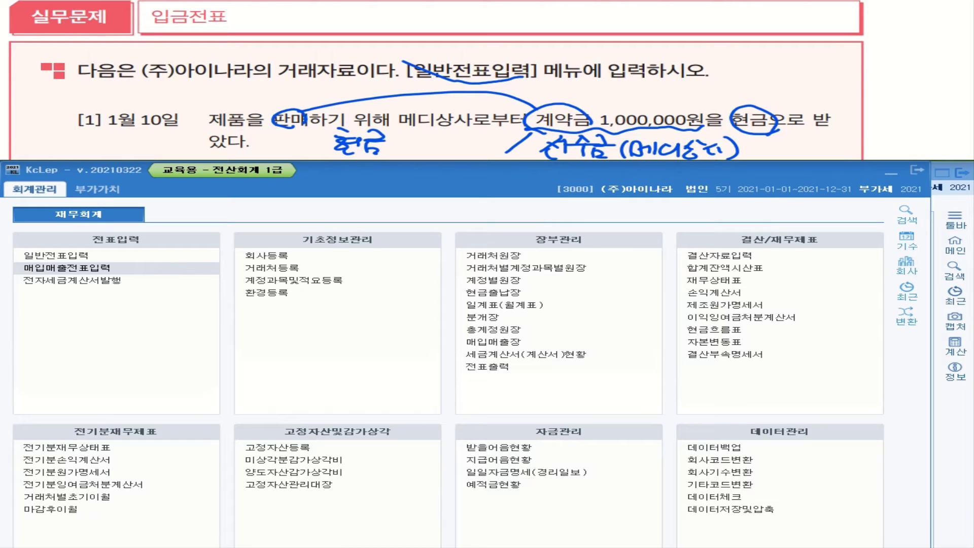
- Open 일반전표입력 and set the voucher date to month 01, day 10
left_click(71, 257)
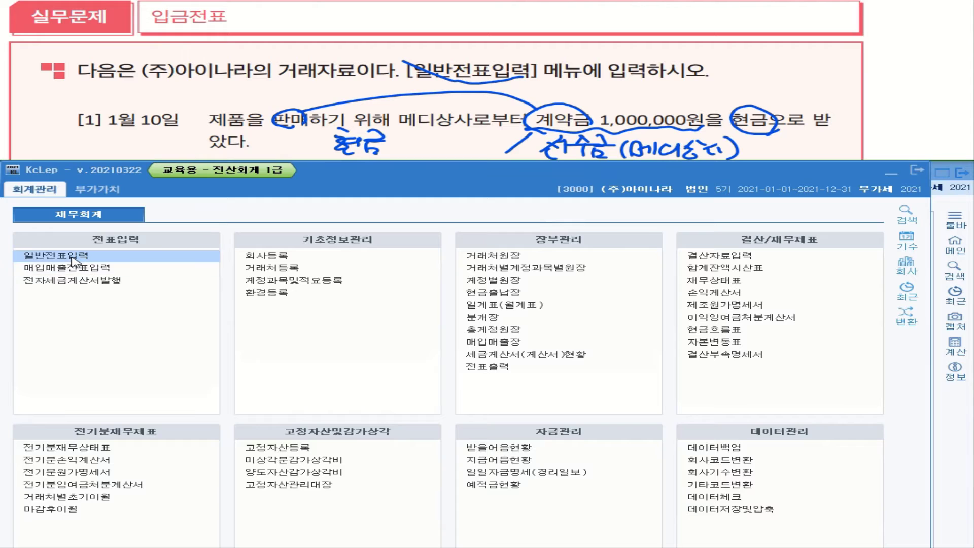
left_click(99, 222)
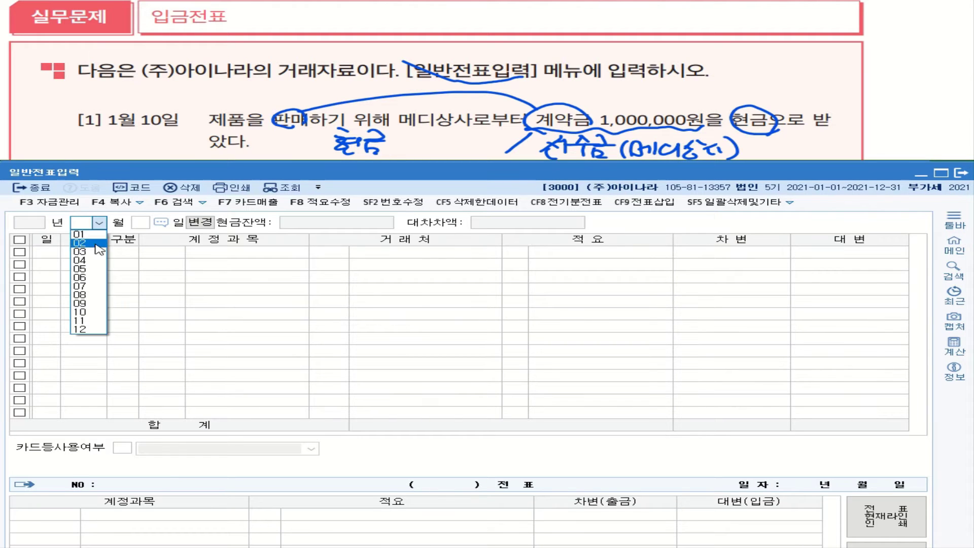
left_click(91, 234)
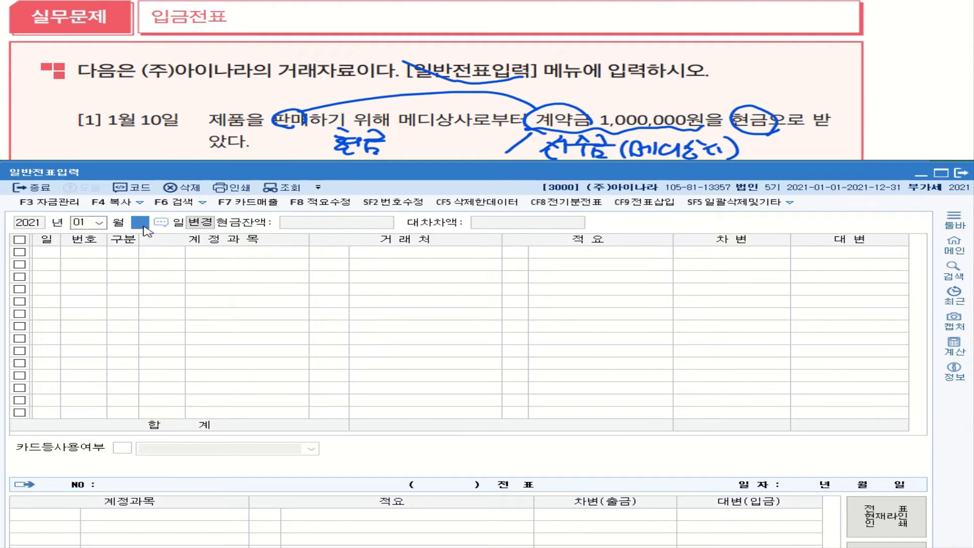
type("10")
key("Return")
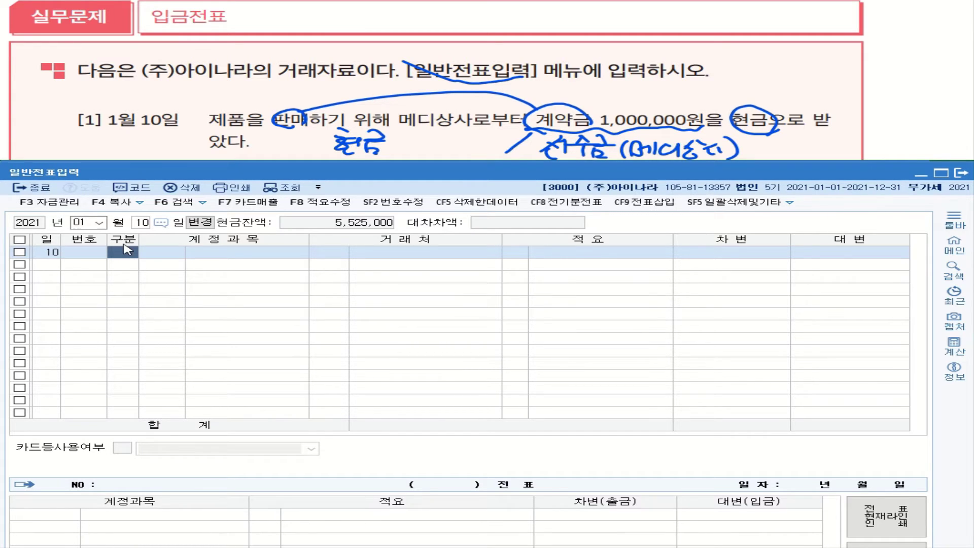
- Start an 입금 entry, look up 선수 in the account code help, and assign account 0259 선수금
type("2")
key("Return")
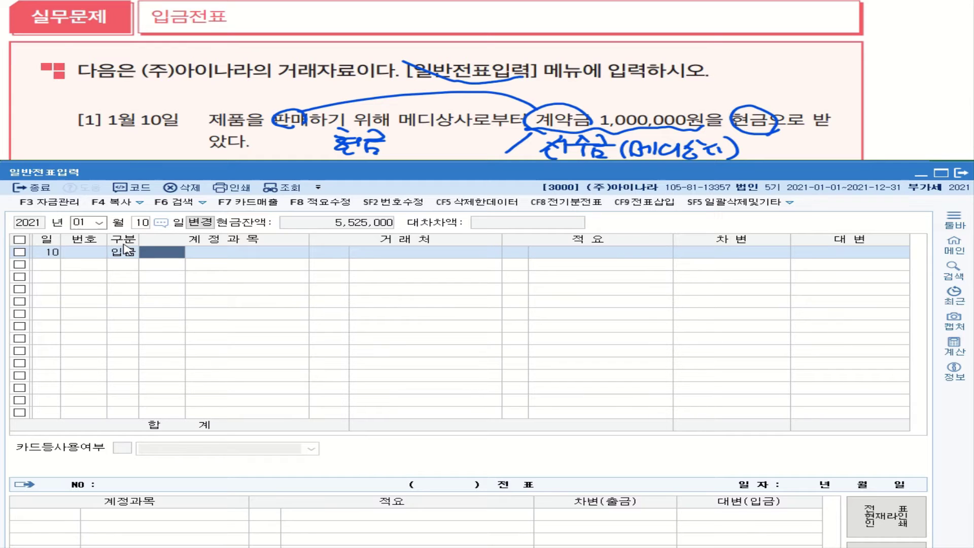
type("선ㅅ")
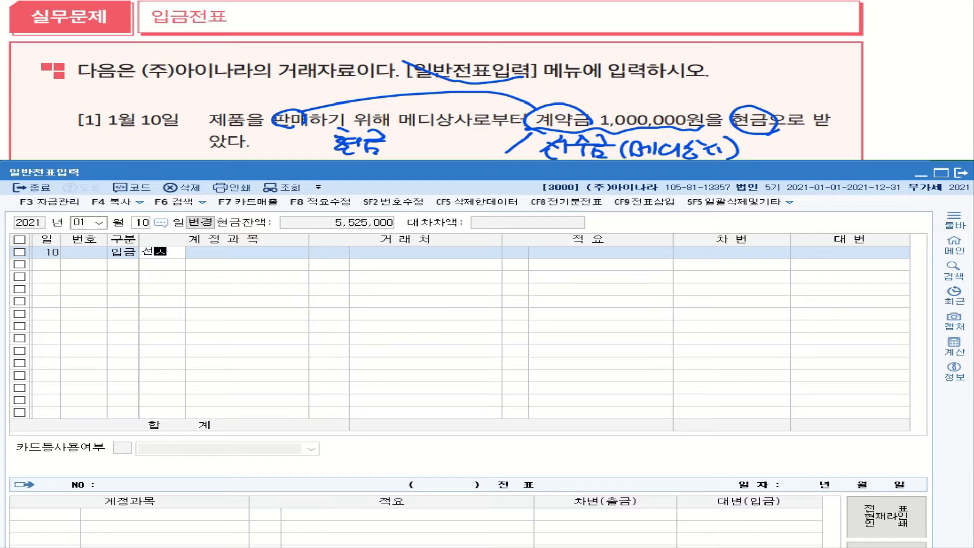
type("ㅜ")
key("Return")
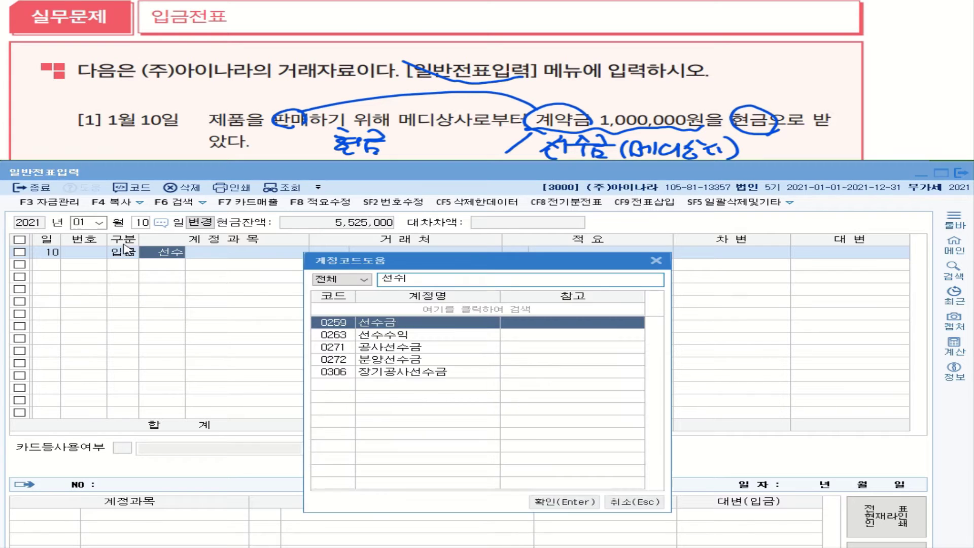
key("Return")
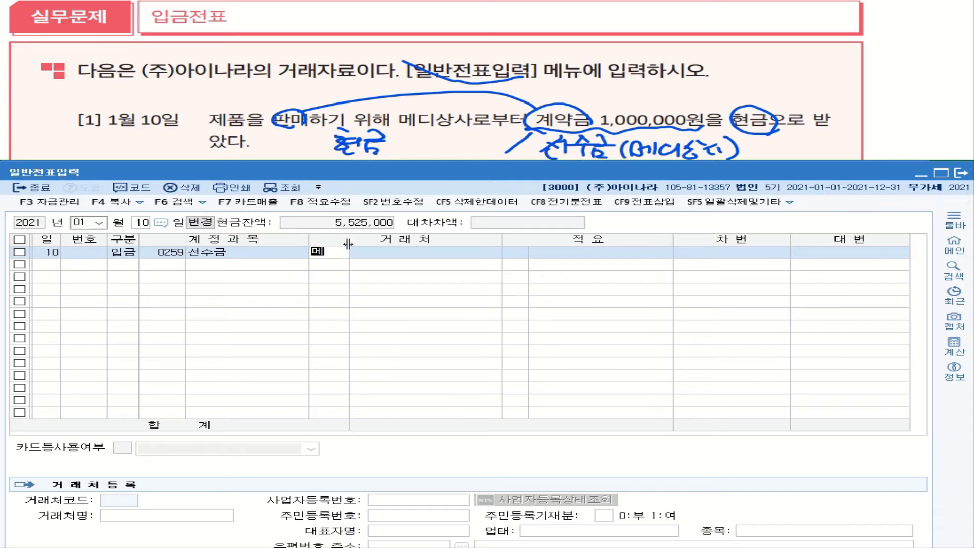
- Look up 메디 in the 거래처 help and assign 메디상사 to the 선수금 entry
type("메디")
key("Return")
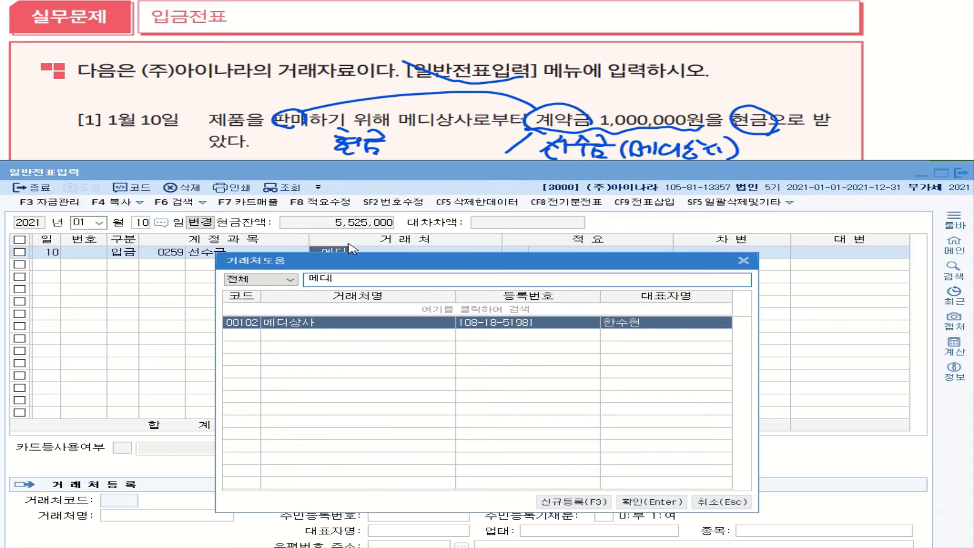
double_click(312, 324)
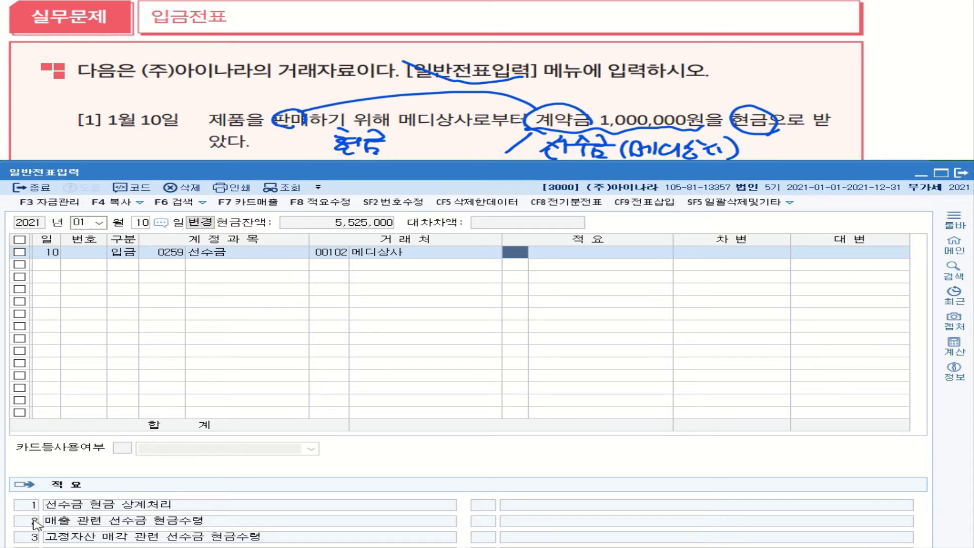
- Apply 적요 preset 2, 매출 관련 선수금 현금수령, and complete the entry with a 대변 amount of 1,000,000
type("2")
key("Return")
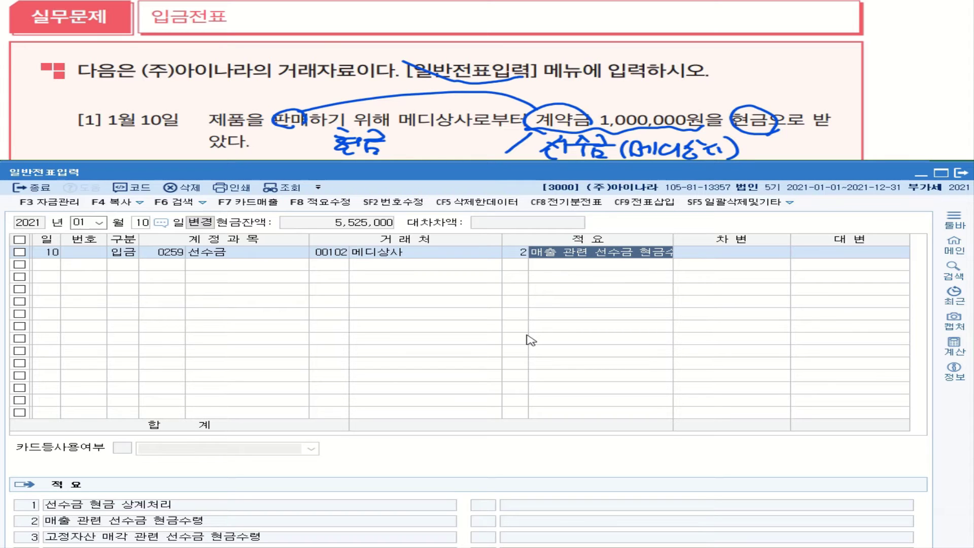
key("Return")
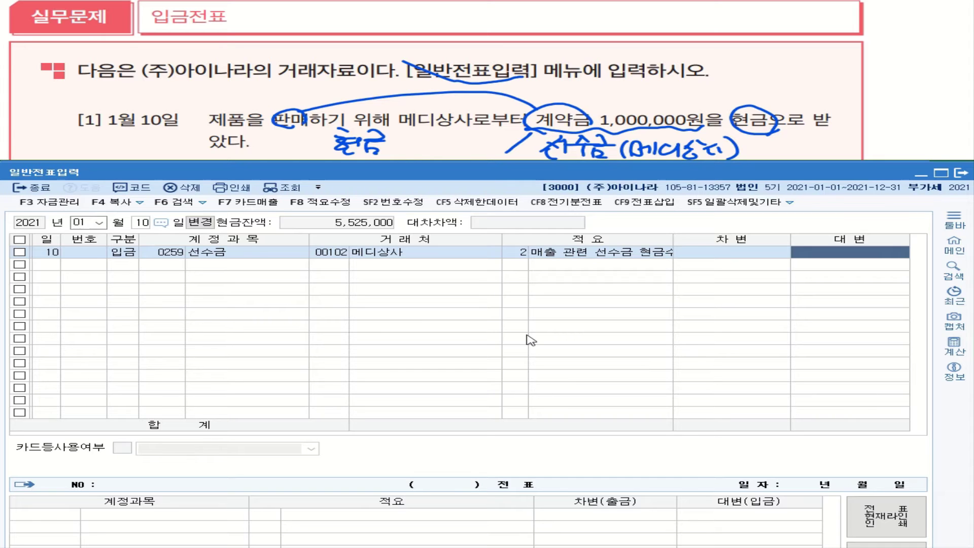
type("1000000")
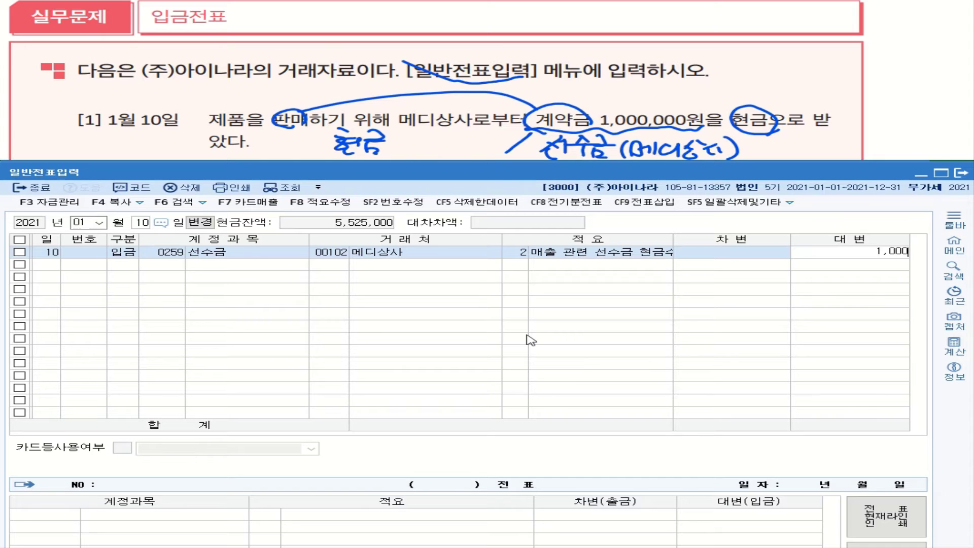
key("Return")
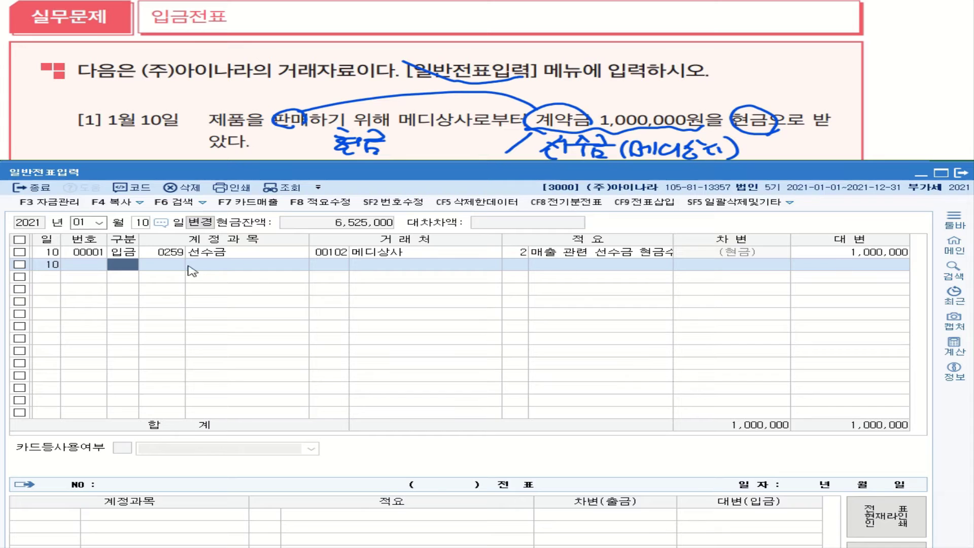
- Review the 구분, 거래처 and account code fields of the January 10 선수금 receipt entry
left_click(129, 252)
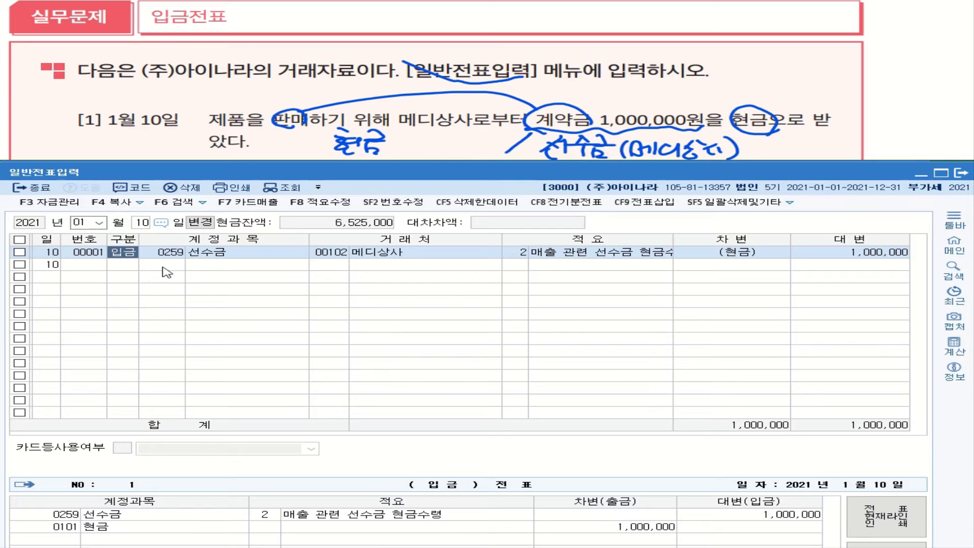
left_click(342, 252)
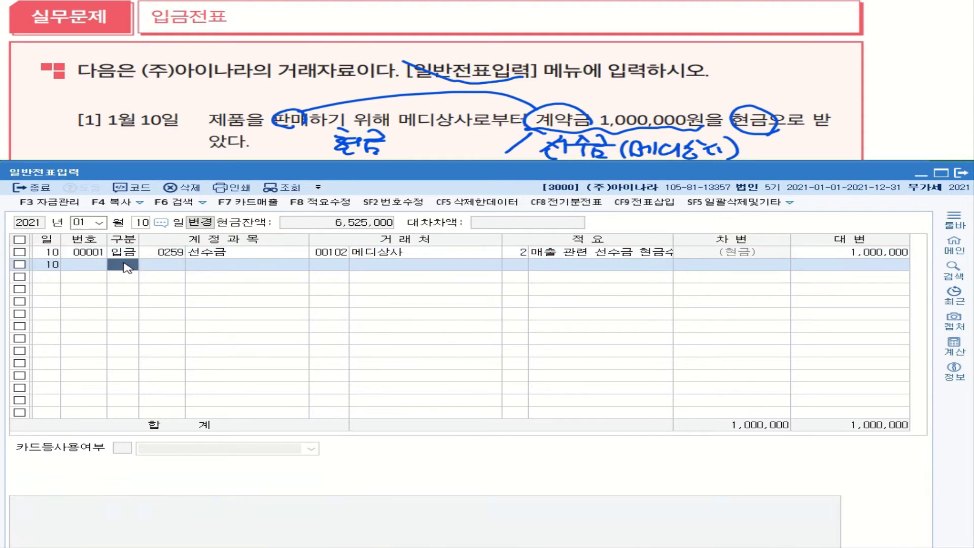
left_click(126, 266)
left_click(201, 252)
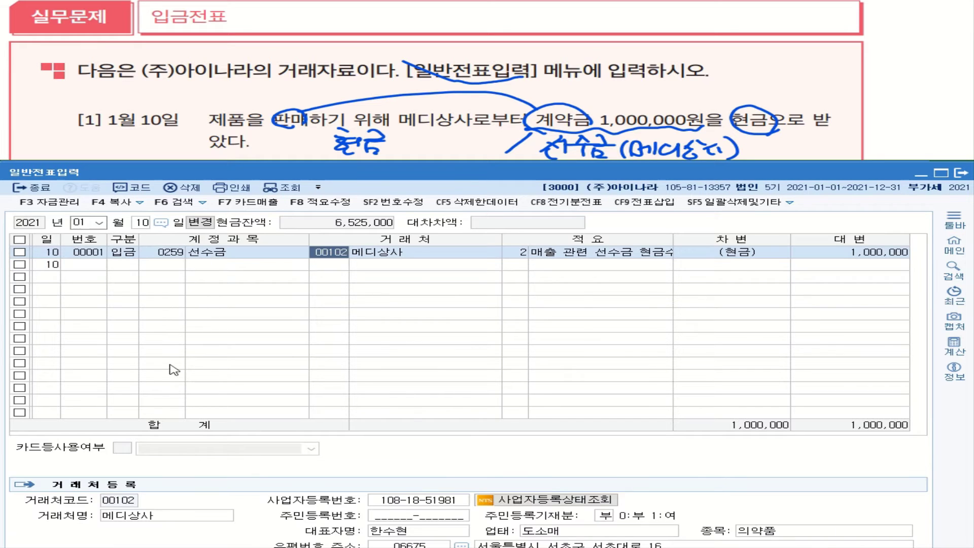
left_click(156, 253)
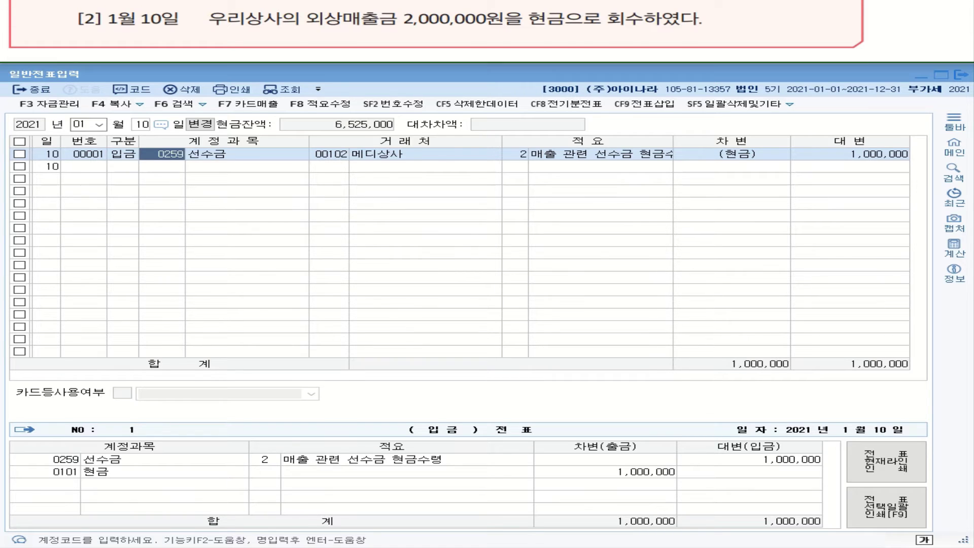
- Circle 현금 and underline 회수 in transaction [2] of the 입금전표 exercise
scroll(436, 30, "up", 1)
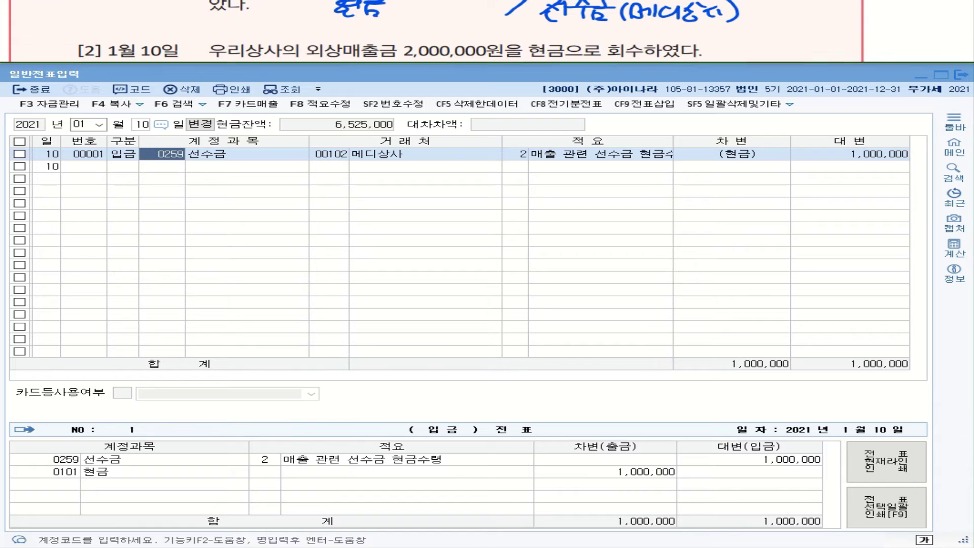
scroll(436, 30, "down", 1)
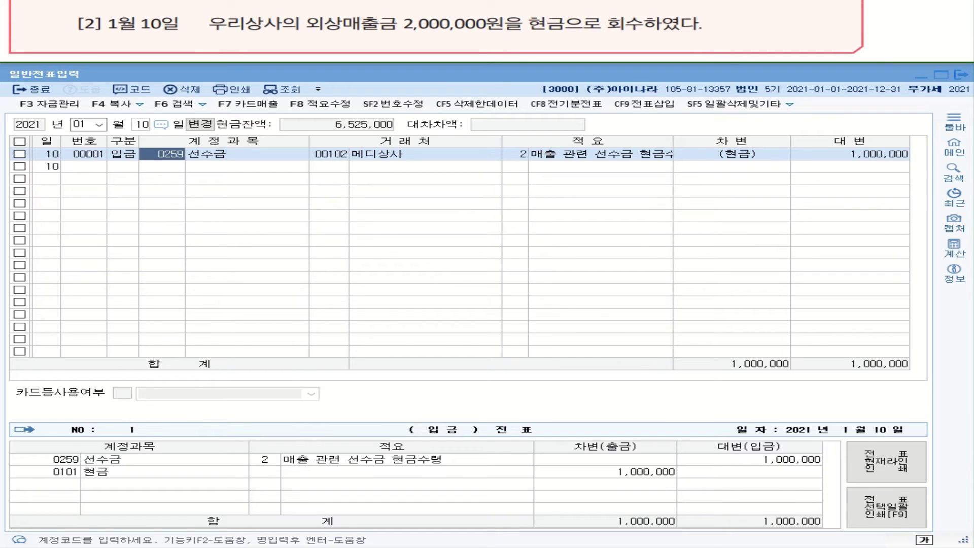
mouse_move(546, 17)
left_mouse_down()
mouse_move(532, 36)
mouse_move(569, 31)
mouse_move(555, 38)
left_mouse_up()
left_click_drag(609, 35, 643, 33)
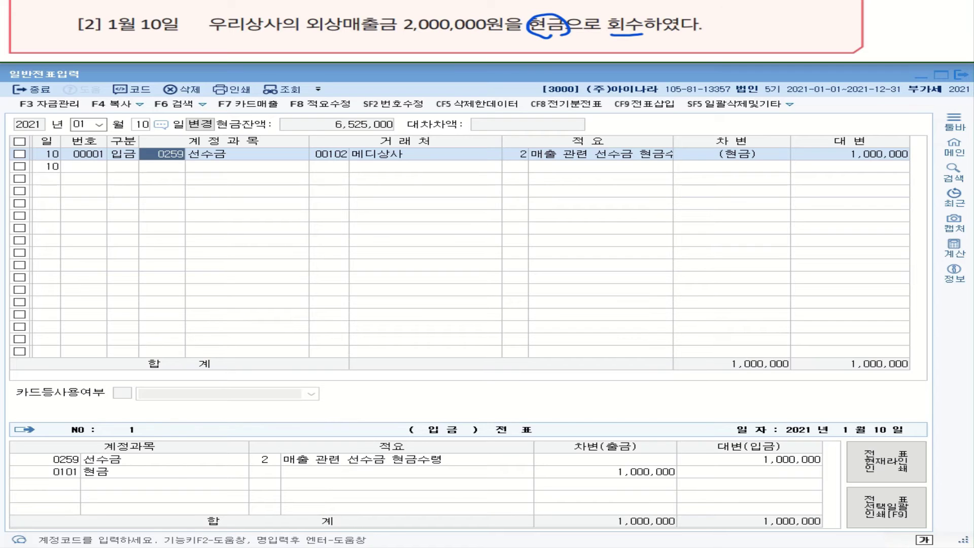
- Handwrite the journal entry 현금 / 외상매출금(우리상사) beneath transaction [2]
left_click_drag(451, 34, 429, 52)
mouse_move(277, 30)
left_mouse_down()
mouse_move(285, 33)
mouse_move(274, 49)
mouse_move(302, 41)
left_mouse_up()
left_click_drag(304, 38, 304, 53)
left_click_drag(311, 35, 335, 44)
left_click_drag(314, 49, 331, 58)
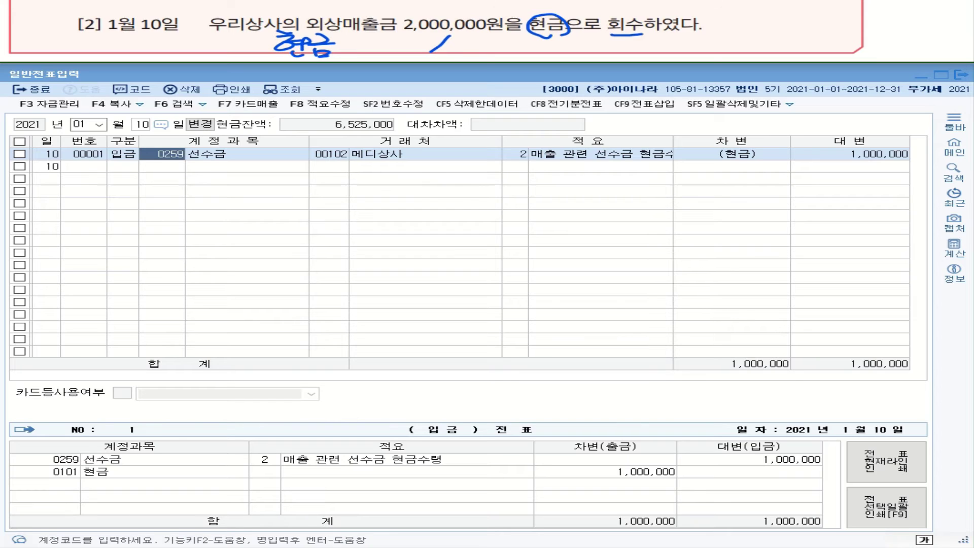
left_click_drag(466, 38, 477, 49)
mouse_move(480, 38)
left_mouse_down()
mouse_move(482, 55)
mouse_move(504, 48)
left_mouse_up()
mouse_move(509, 36)
left_mouse_down()
mouse_move(509, 48)
mouse_move(518, 40)
left_mouse_up()
mouse_move(499, 48)
left_mouse_down()
mouse_move(502, 56)
mouse_move(500, 49)
left_mouse_up()
left_click_drag(519, 43, 537, 52)
left_click_drag(542, 41, 551, 53)
left_click_drag(562, 38, 572, 47)
mouse_move(552, 50)
left_mouse_down()
mouse_move(580, 48)
mouse_move(572, 56)
left_mouse_up()
left_click_drag(582, 38, 592, 44)
left_click_drag(579, 46, 606, 44)
left_click_drag(581, 48, 592, 54)
mouse_move(619, 40)
left_mouse_down()
mouse_move(614, 56)
mouse_move(654, 38)
left_mouse_up()
mouse_move(620, 50)
left_mouse_down()
mouse_move(667, 46)
mouse_move(645, 54)
left_mouse_up()
left_click_drag(665, 43, 682, 51)
left_click_drag(687, 42, 693, 51)
mouse_move(703, 44)
left_mouse_down()
mouse_move(719, 47)
mouse_move(711, 53)
left_mouse_up()
mouse_move(722, 47)
left_mouse_down()
mouse_move(750, 39)
mouse_move(741, 42)
mouse_move(757, 55)
left_mouse_up()
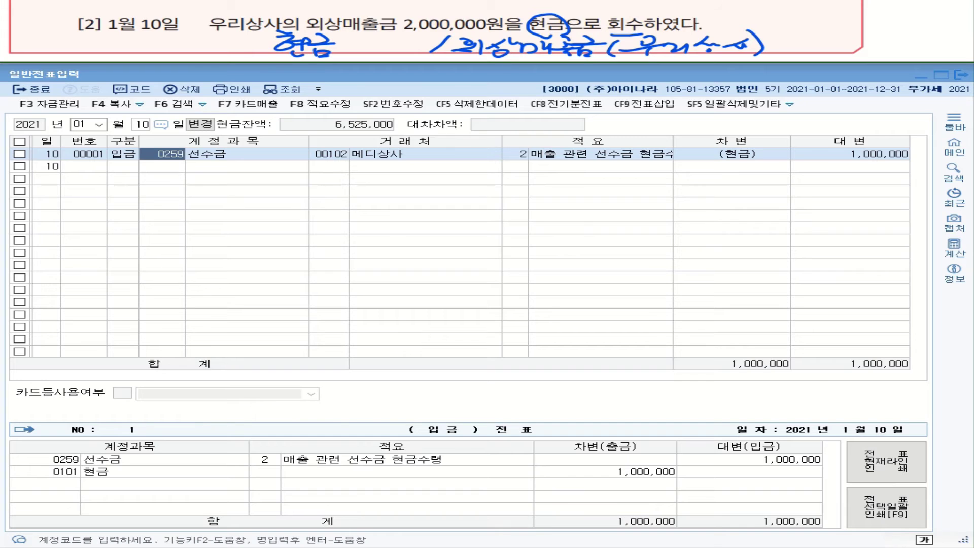
- Start a second 입금 entry for day 10, look up 외상 in the account code help, and assign 0108 외상매출금
left_click(143, 168)
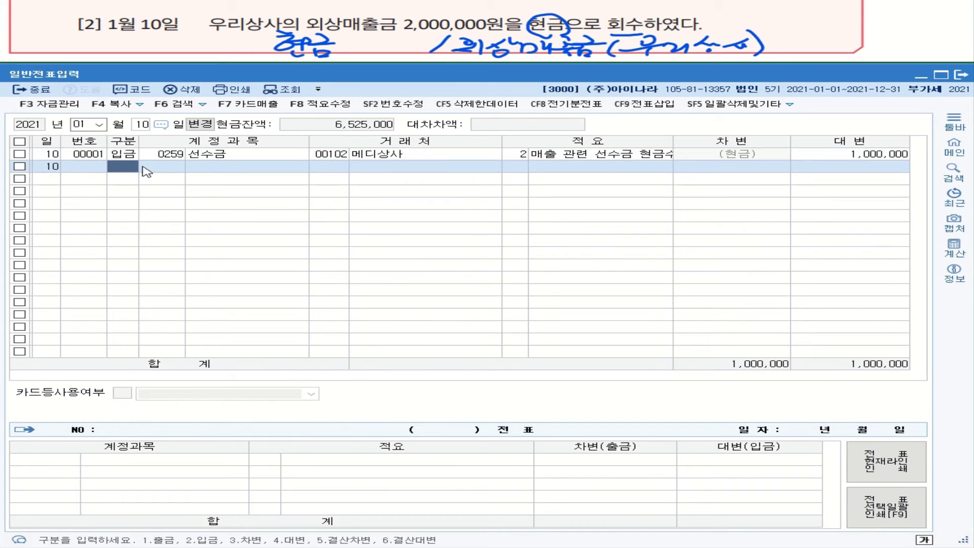
type("2")
key("Return")
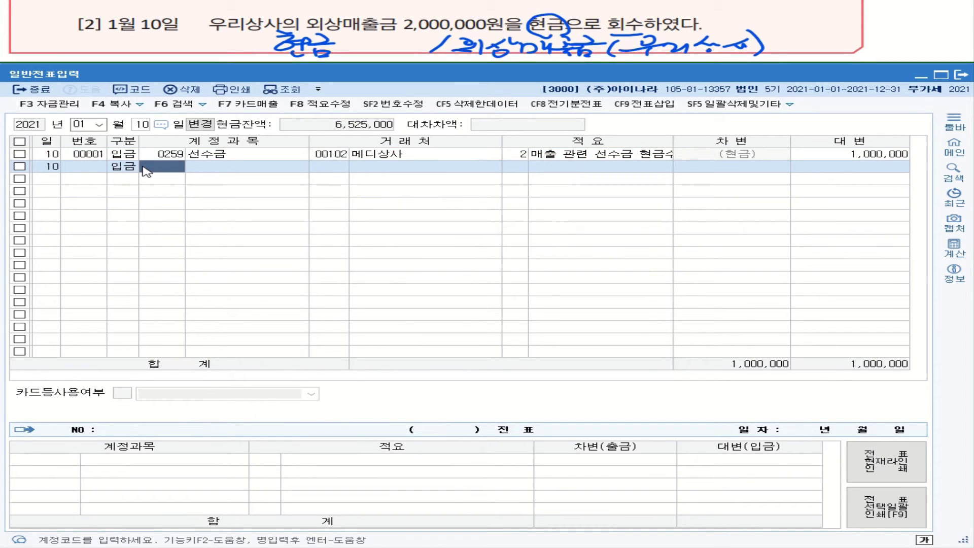
left_click(145, 167)
type("외상")
key("Return")
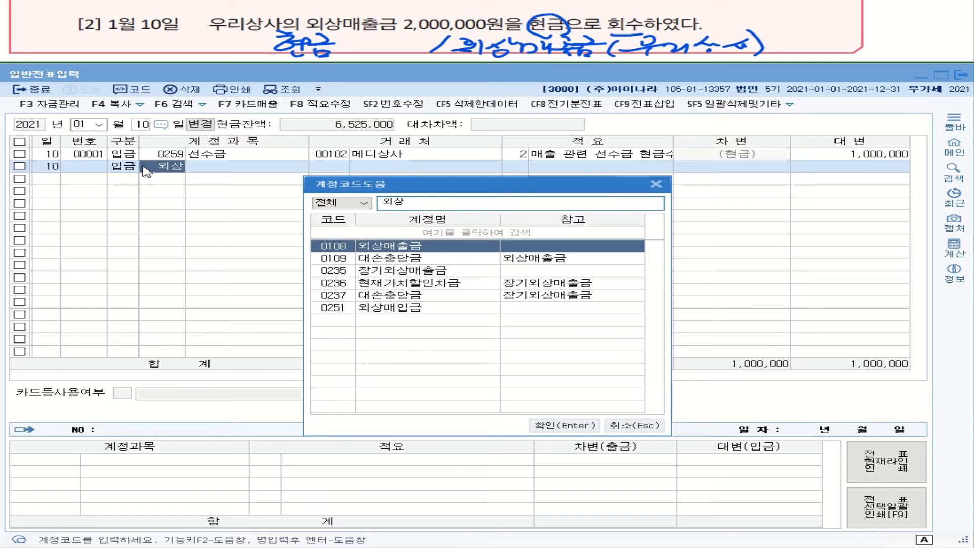
key("Return")
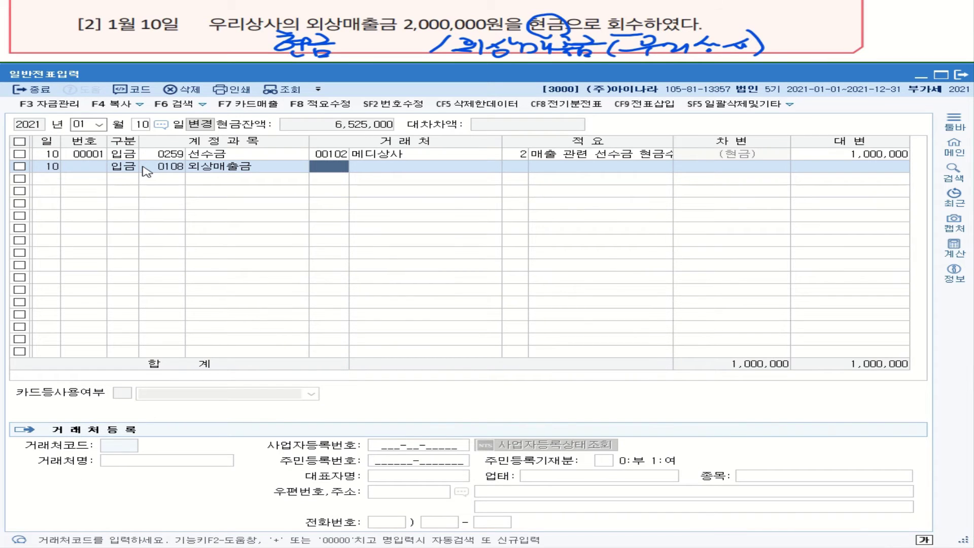
- Look up 우리 in the 거래처 help and assign 우리상사 to the 외상매출금 entry
type("우리")
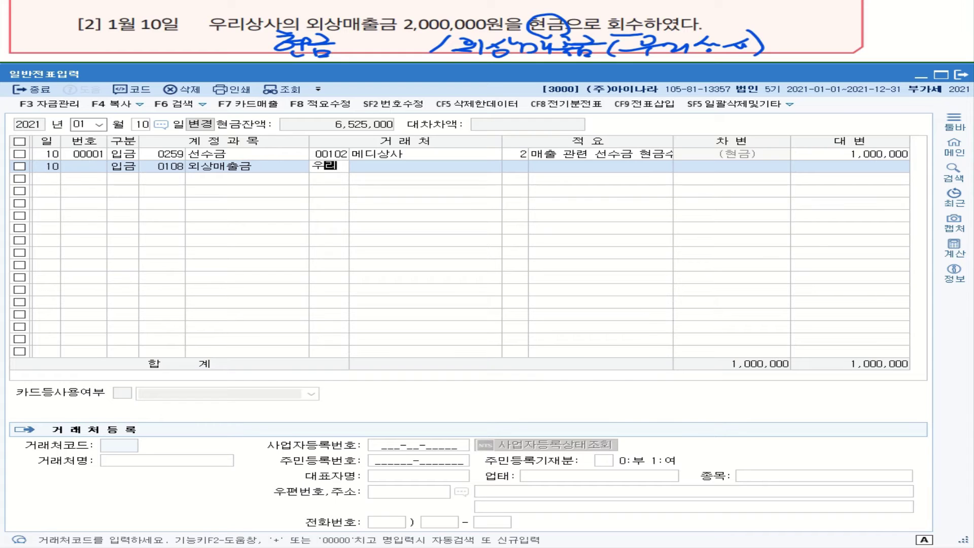
key("Return")
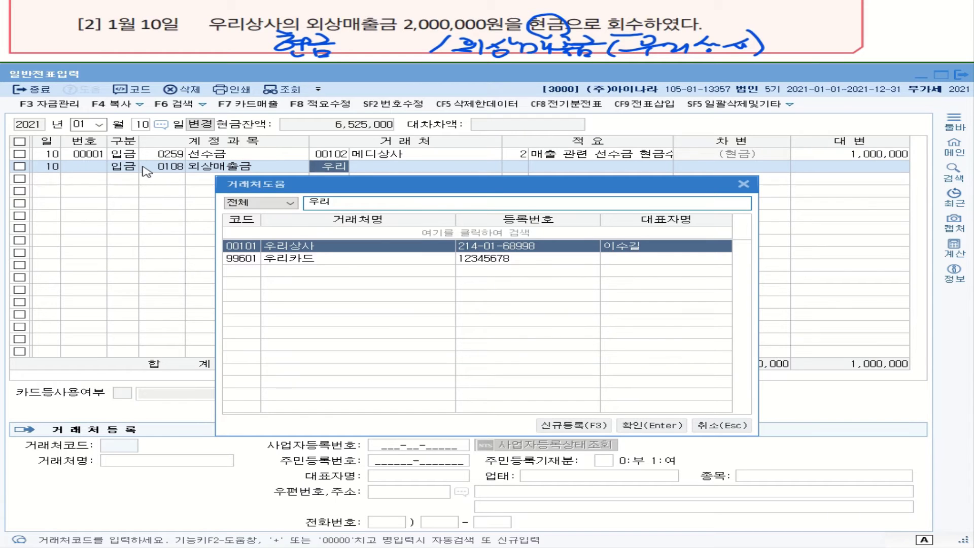
double_click(329, 252)
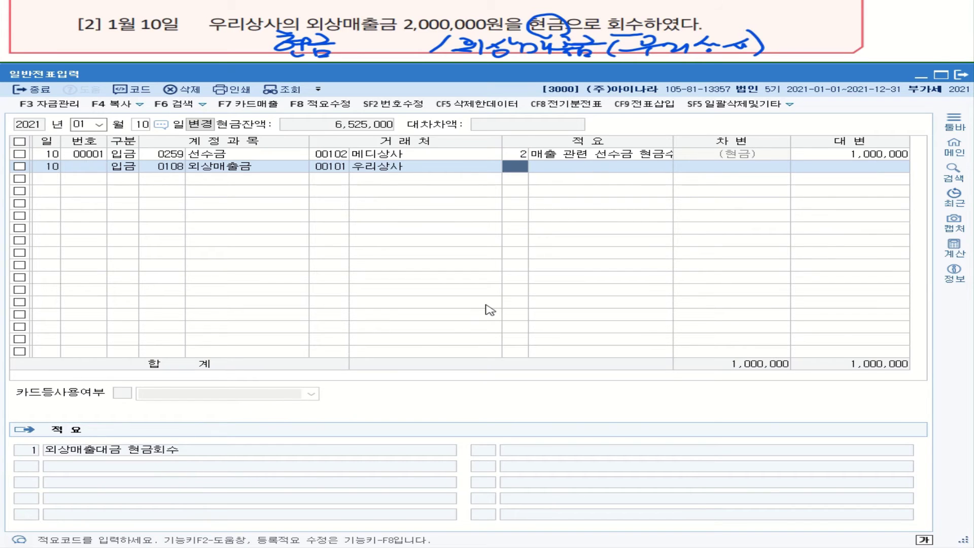
- Apply 적요 preset 1, 외상매출대금 현금회수, and complete the 외상매출금 entry with a 대변 amount of 2,000,000
type("1")
key("Return")
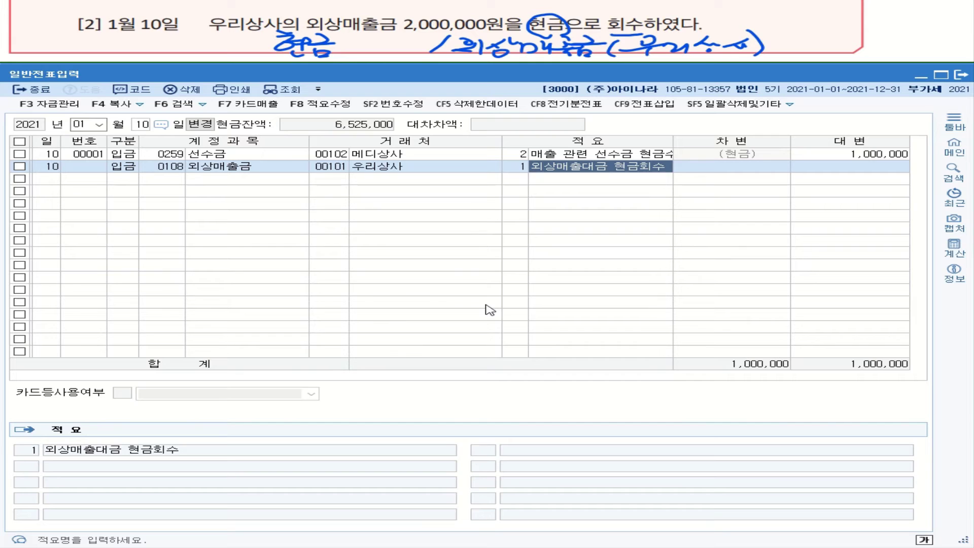
key("Return")
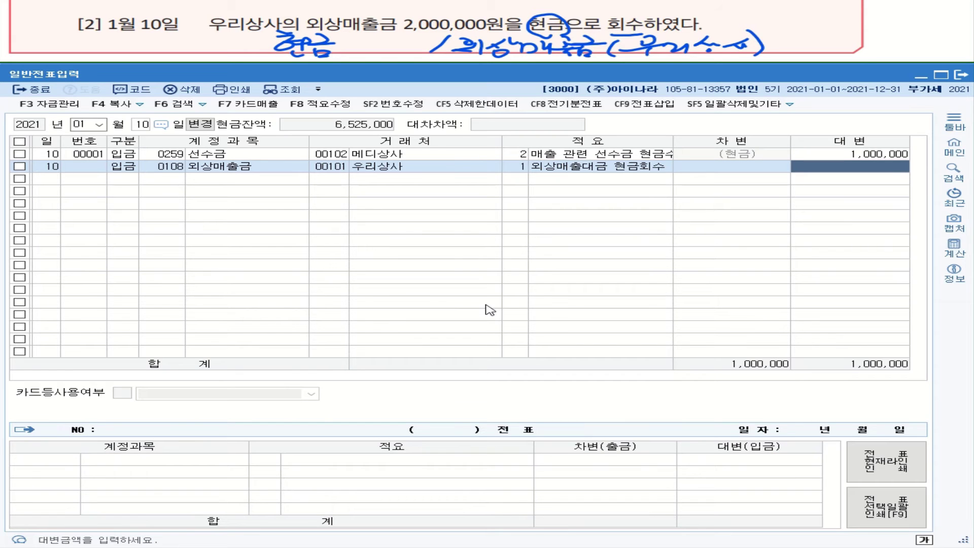
type("2000000")
key("Return")
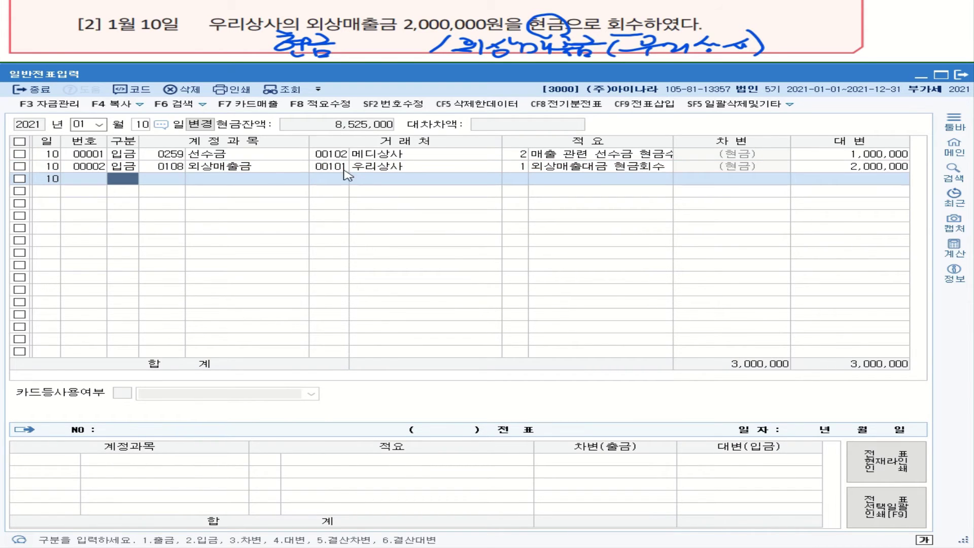
left_click(344, 170)
left_click(257, 170)
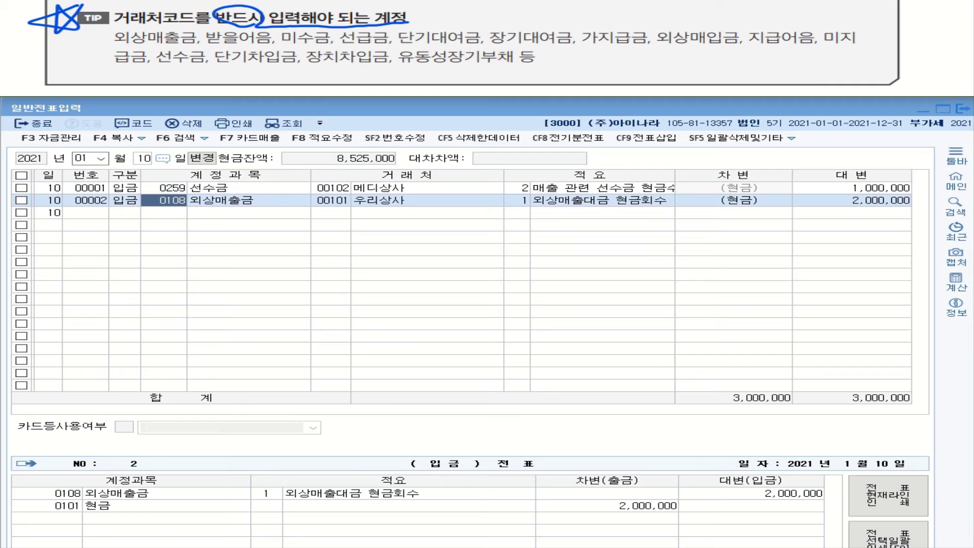
- Underline the accounts requiring a 거래처코드 in the TIP box, and circle 가지급금 and 등
left_click_drag(153, 47, 558, 46)
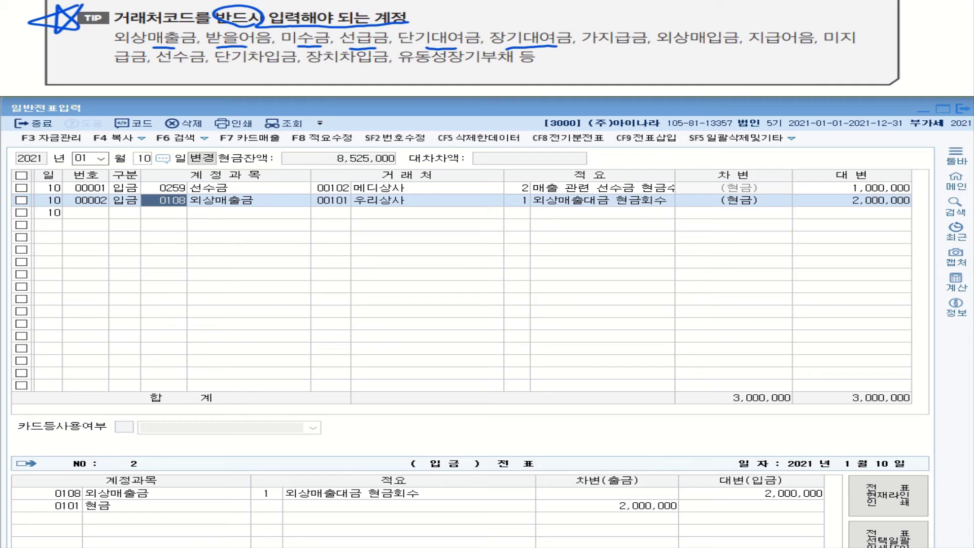
mouse_move(637, 51)
left_mouse_down()
mouse_move(589, 50)
mouse_move(639, 36)
mouse_move(631, 62)
mouse_move(649, 66)
left_mouse_up()
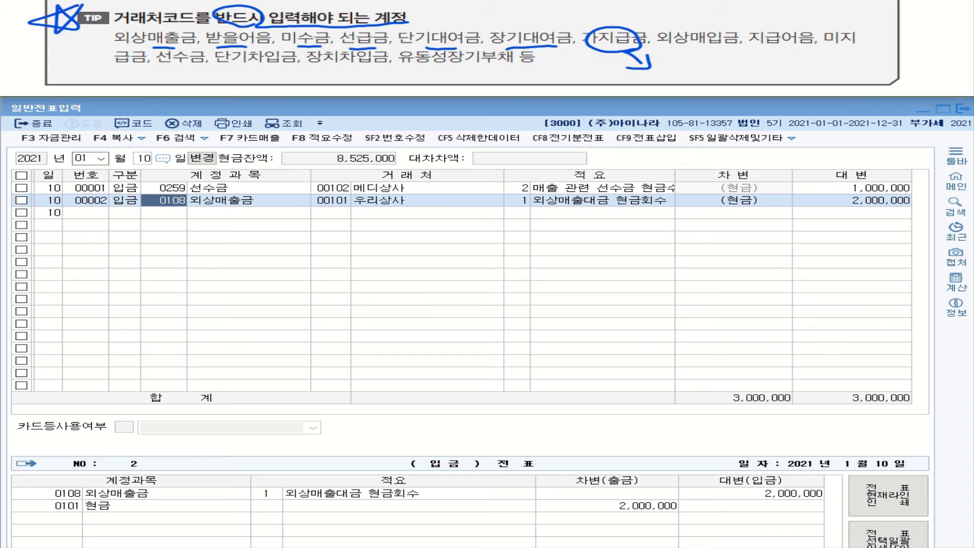
mouse_move(647, 19)
left_mouse_down()
mouse_move(646, 52)
mouse_move(811, 49)
left_mouse_up()
left_click_drag(124, 64, 286, 70)
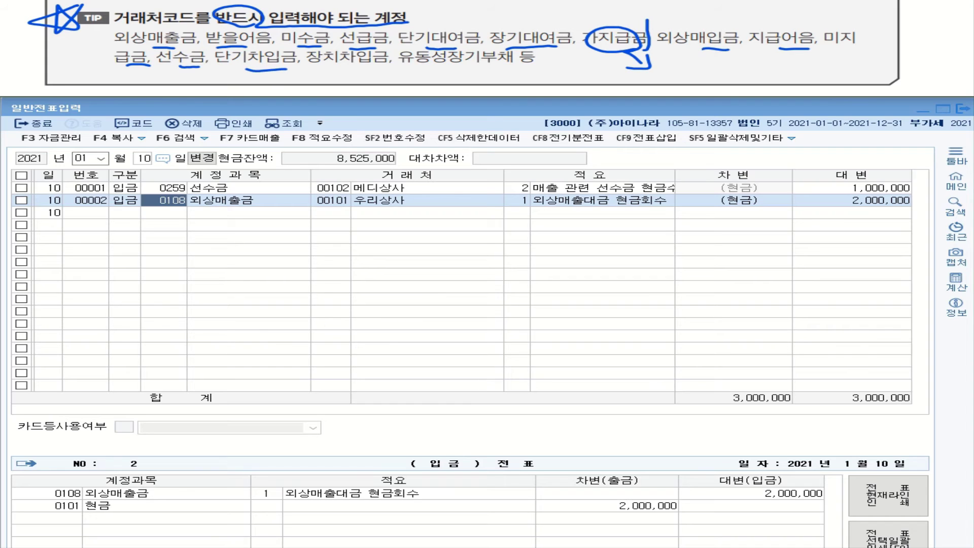
mouse_move(408, 63)
left_mouse_down()
mouse_move(487, 69)
mouse_move(513, 53)
left_mouse_up()
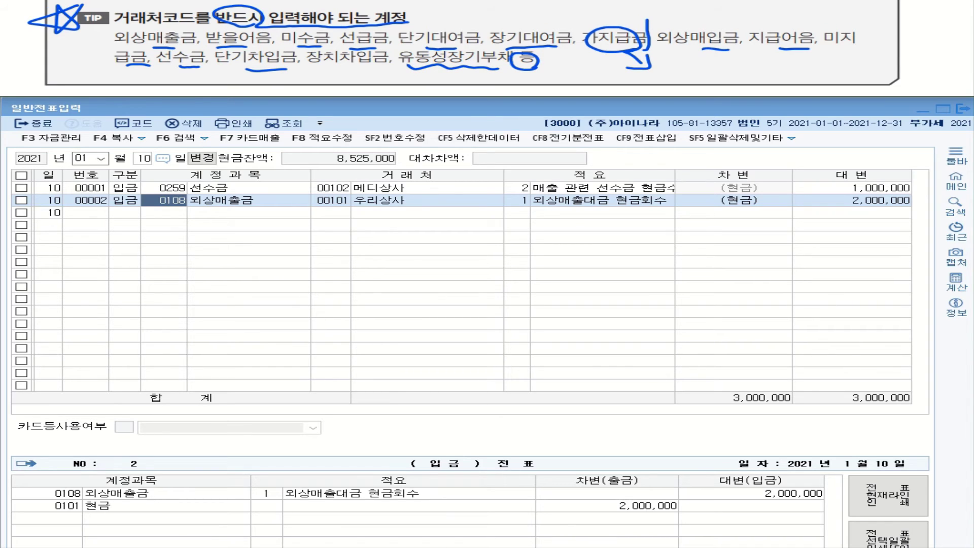
- Handwrite 자산(채권) above the TIP's receivable accounts and a matching note above the payable accounts
mouse_move(456, 7)
left_mouse_down()
mouse_move(483, 22)
mouse_move(526, 10)
left_mouse_up()
left_click_drag(497, 13, 511, 21)
mouse_move(542, 4)
left_mouse_down()
mouse_move(535, 23)
mouse_move(560, 3)
left_mouse_up()
left_click_drag(551, 8, 560, 17)
left_click_drag(565, 8, 577, 15)
left_click_drag(581, 5, 593, 10)
left_click_drag(586, 11, 596, 20)
left_click_drag(602, 1, 604, 20)
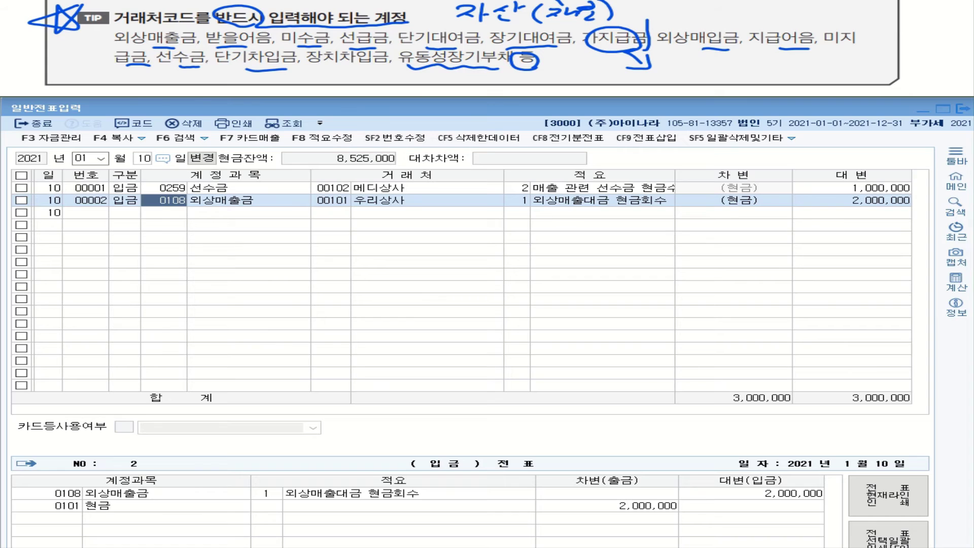
left_click_drag(734, 2, 720, 19)
left_click_drag(750, 1, 744, 21)
mouse_move(731, 22)
left_mouse_down()
mouse_move(731, 30)
mouse_move(761, 13)
left_mouse_up()
left_click_drag(745, 16, 763, 22)
left_click_drag(749, 19, 789, 26)
left_click_drag(804, 4, 824, 24)
left_click_drag(838, 5, 858, 16)
left_click_drag(842, 18, 842, 25)
mouse_move(862, 4)
left_mouse_down()
mouse_move(870, 16)
mouse_move(864, 24)
left_mouse_up()
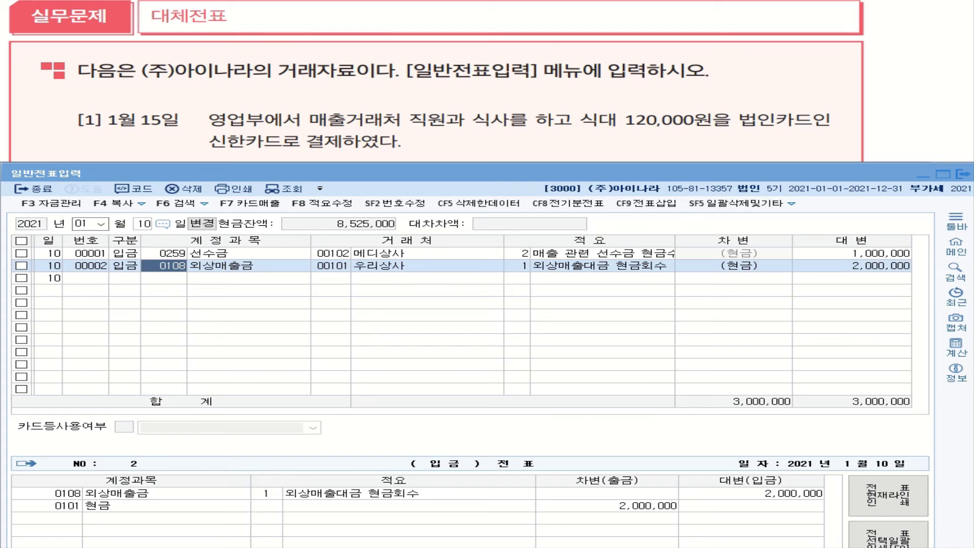
- Mark 15일 and 매출거래처 직원과 식사 in 대체전표 transaction [1], and note 접대비 with an arrow from 식대
mouse_move(176, 128)
left_mouse_down()
mouse_move(146, 132)
mouse_move(168, 108)
mouse_move(174, 127)
left_mouse_up()
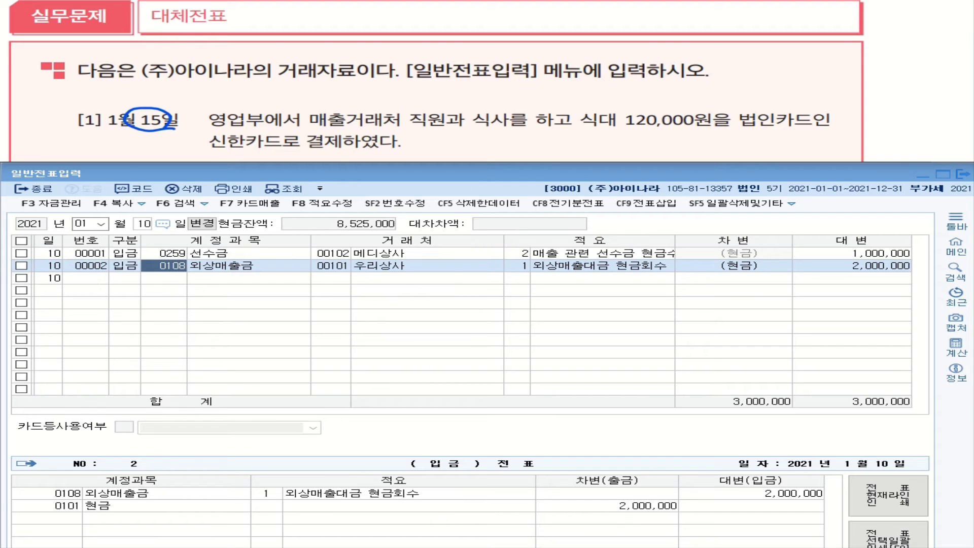
left_click_drag(307, 125, 511, 122)
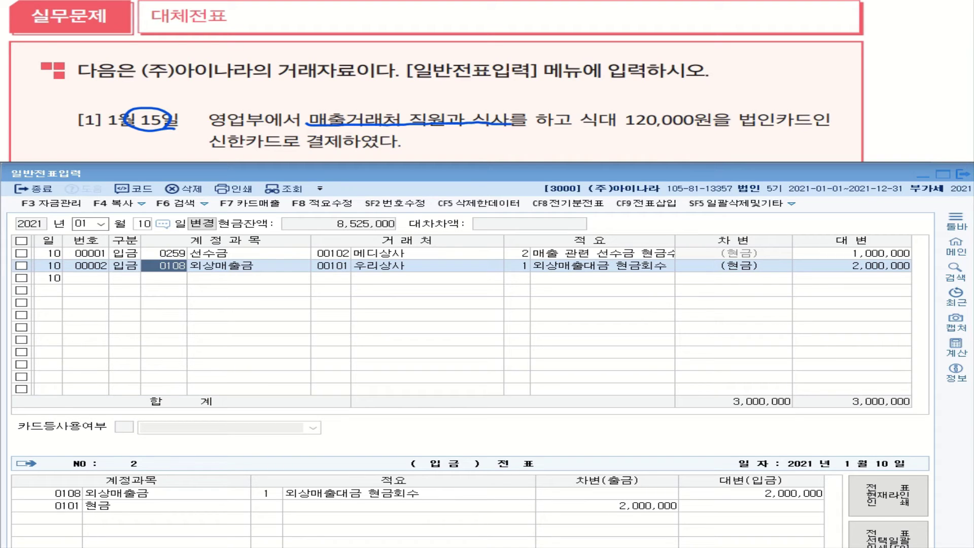
mouse_move(599, 115)
left_mouse_down()
mouse_move(668, 77)
mouse_move(648, 98)
left_mouse_up()
mouse_move(654, 94)
left_mouse_down()
mouse_move(674, 101)
mouse_move(685, 86)
left_mouse_up()
mouse_move(686, 83)
left_mouse_down()
mouse_move(668, 110)
mouse_move(738, 77)
mouse_move(767, 94)
left_mouse_up()
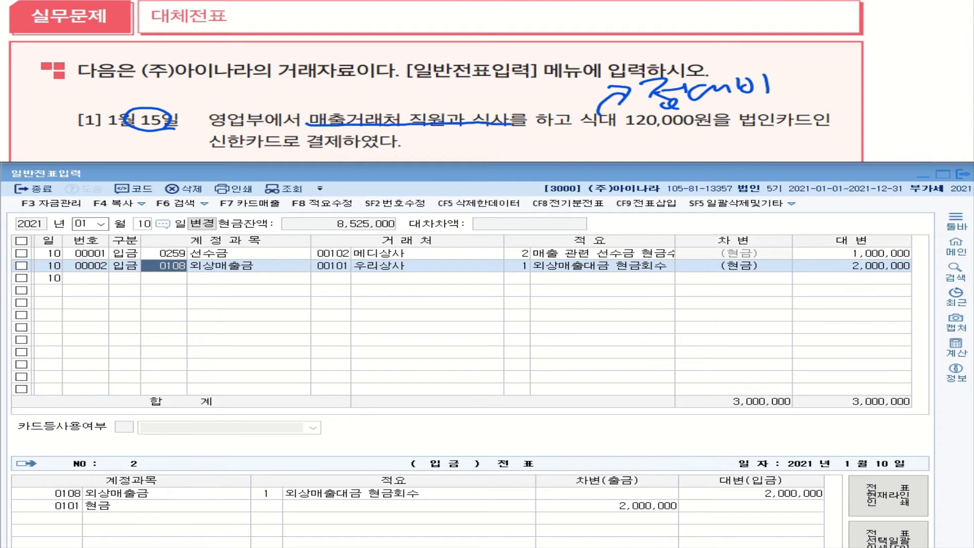
- Handwrite 접대비 (800) as the debit side of transaction [1], with an arrow from the circled 영업부
left_click_drag(614, 135, 603, 159)
mouse_move(420, 128)
left_mouse_down()
mouse_move(440, 126)
mouse_move(420, 141)
left_mouse_up()
left_click_drag(437, 133, 448, 141)
mouse_move(429, 140)
left_mouse_down()
mouse_move(422, 151)
mouse_move(481, 146)
left_mouse_up()
mouse_move(496, 130)
left_mouse_down()
mouse_move(495, 143)
mouse_move(509, 145)
left_mouse_up()
left_click_drag(522, 128, 524, 146)
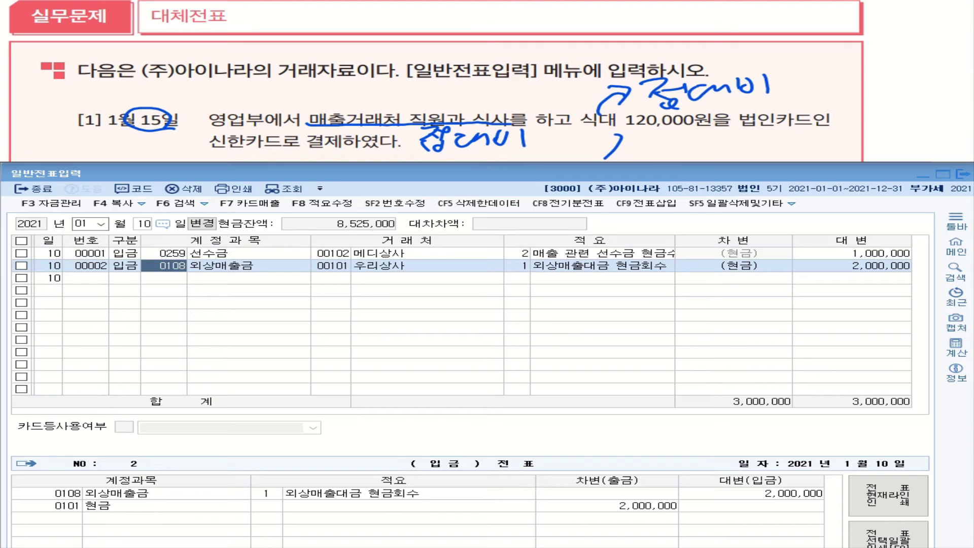
mouse_move(251, 128)
left_mouse_down()
mouse_move(239, 103)
mouse_move(261, 128)
mouse_move(401, 161)
mouse_move(454, 161)
mouse_move(479, 148)
left_mouse_up()
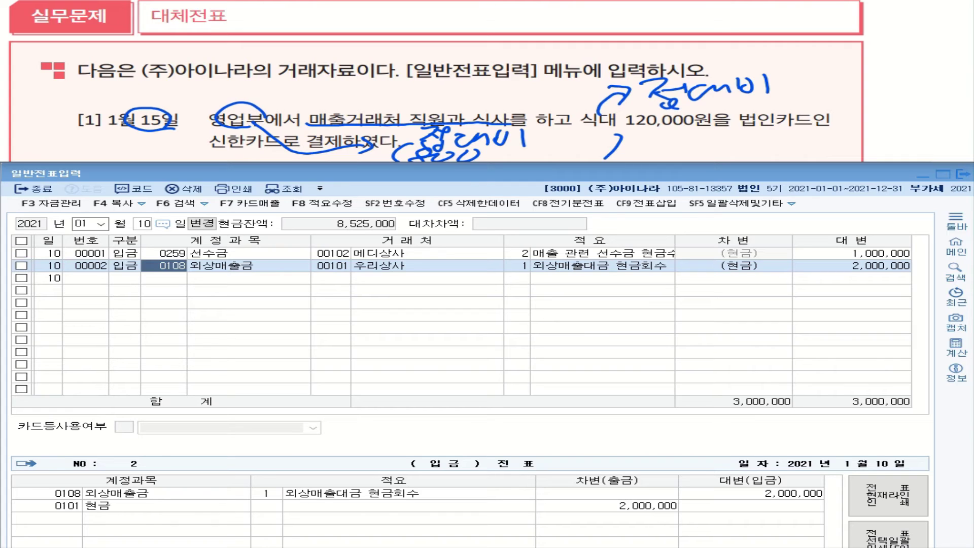
- Underline 신한카드로 in transaction [1] and handwrite 미지급금(신한카드) as the credit side of its journal entry
left_click_drag(205, 154, 316, 152)
mouse_move(630, 130)
left_mouse_down()
mouse_move(626, 153)
mouse_move(641, 138)
mouse_move(659, 149)
mouse_move(688, 138)
mouse_move(688, 152)
mouse_move(711, 133)
mouse_move(705, 152)
mouse_move(722, 154)
left_mouse_up()
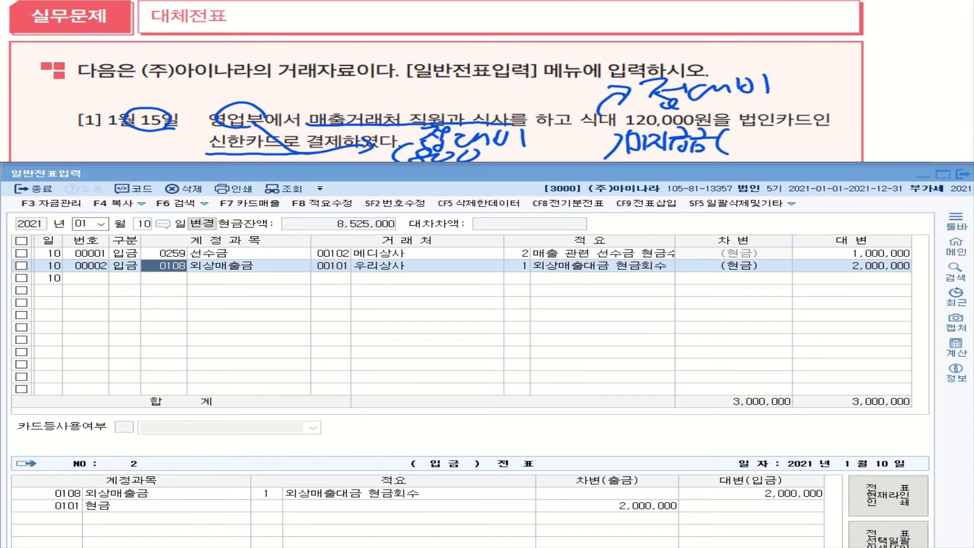
scroll(436, 102, "up", 1)
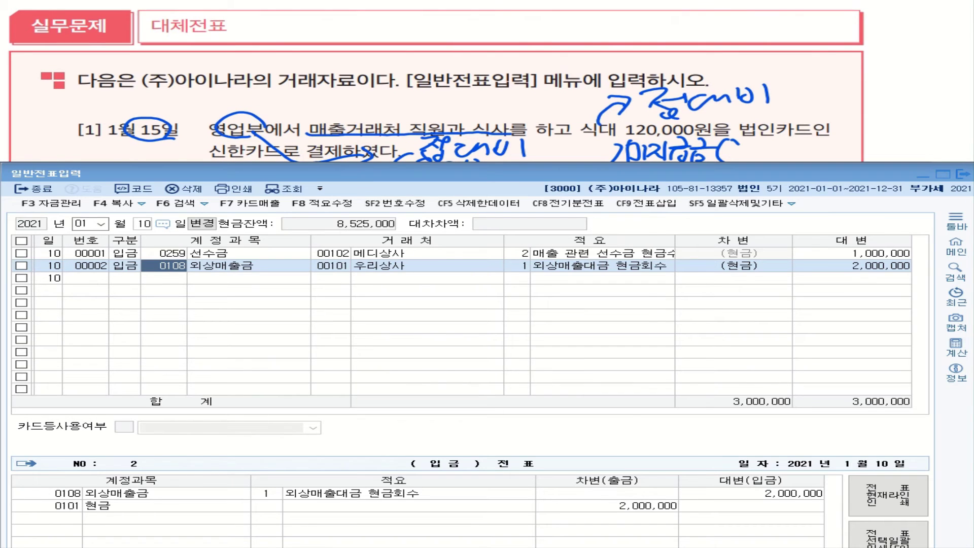
mouse_move(743, 139)
left_mouse_down()
mouse_move(740, 157)
mouse_move(801, 156)
left_mouse_up()
left_click_drag(809, 140, 817, 155)
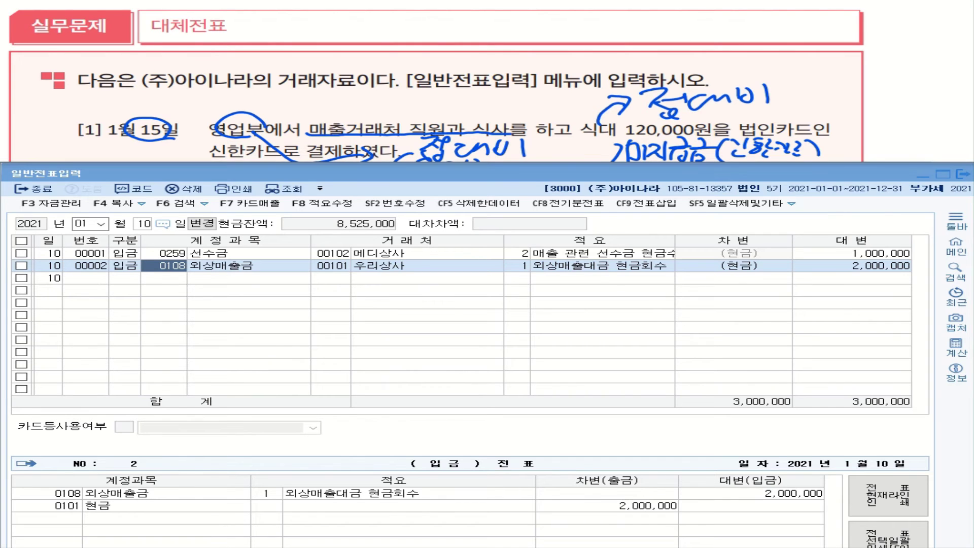
scroll(436, 81, "down", 1)
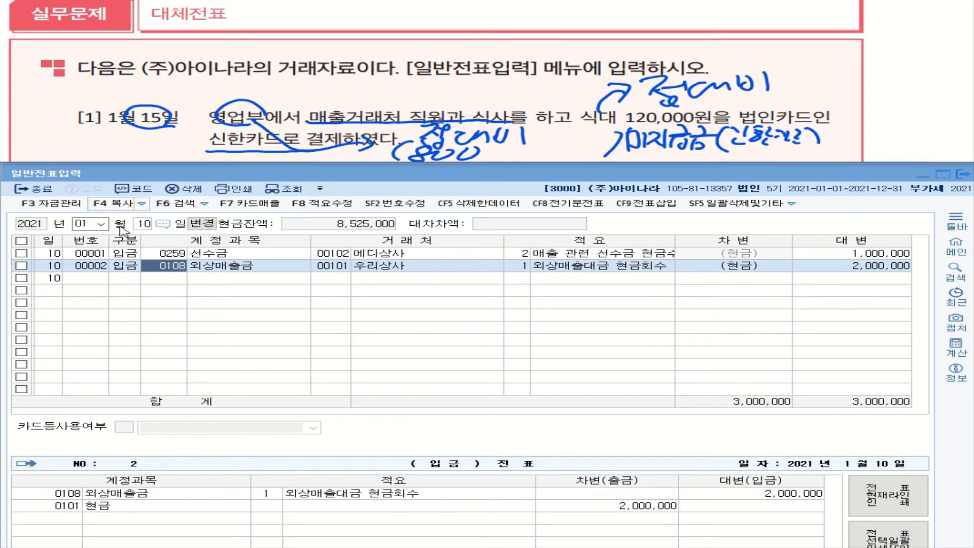
- Open the January 15 vouchers and start a 차변 line with account 0813 접대비 (판매관리비)
left_click(147, 225)
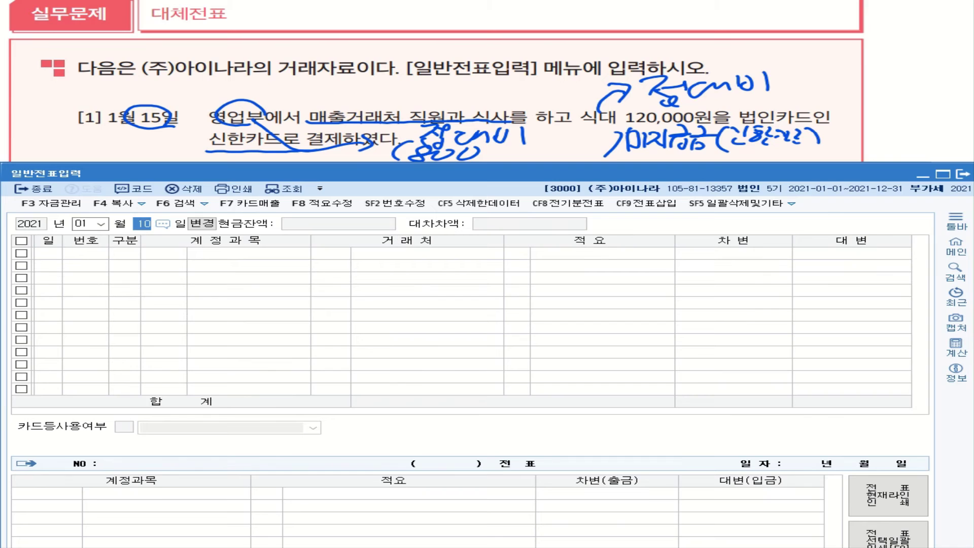
type("15")
key("Return")
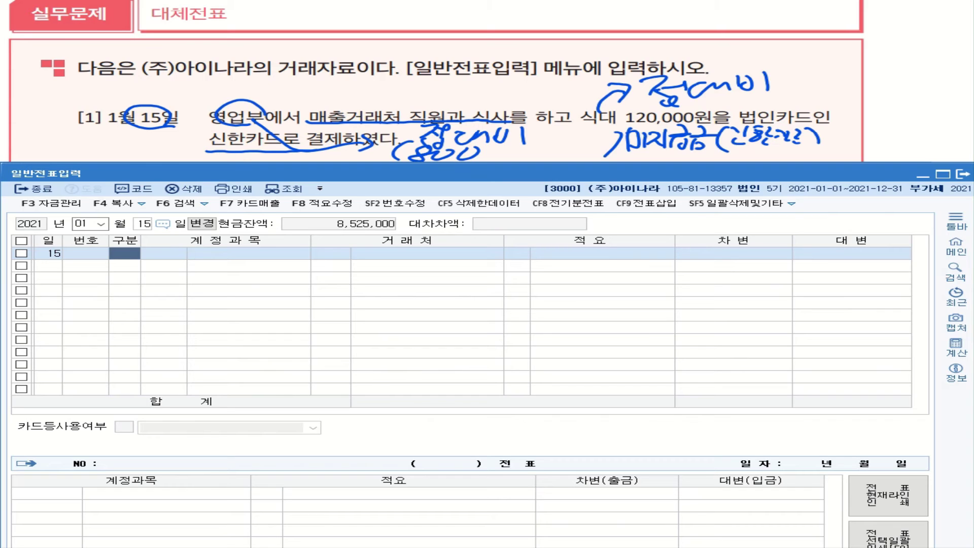
key("3")
key("Return")
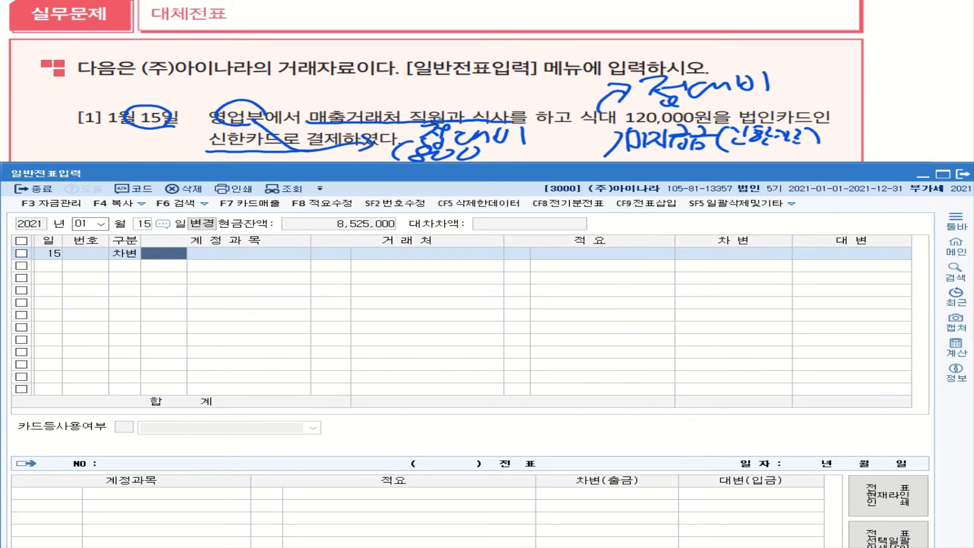
type("접ㄷ")
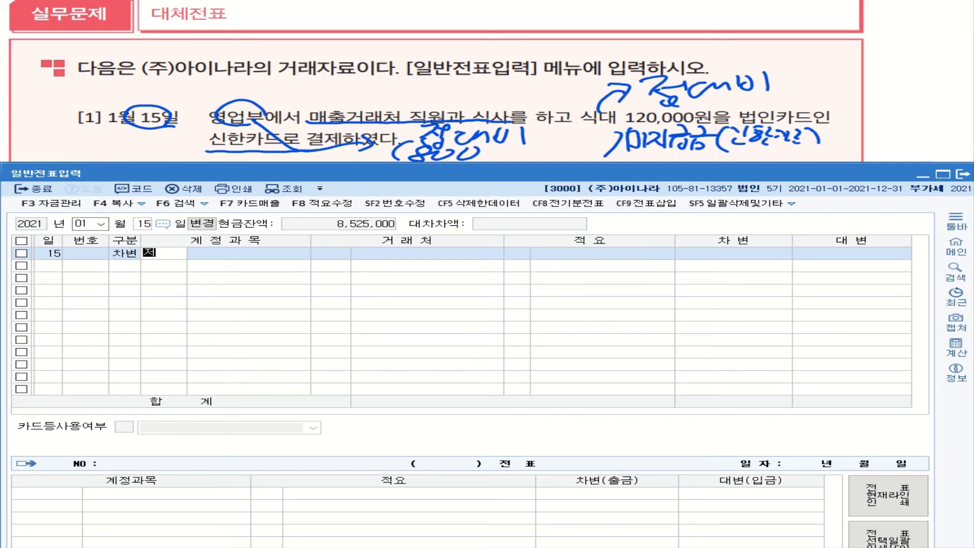
type("ㅐ")
key("Return")
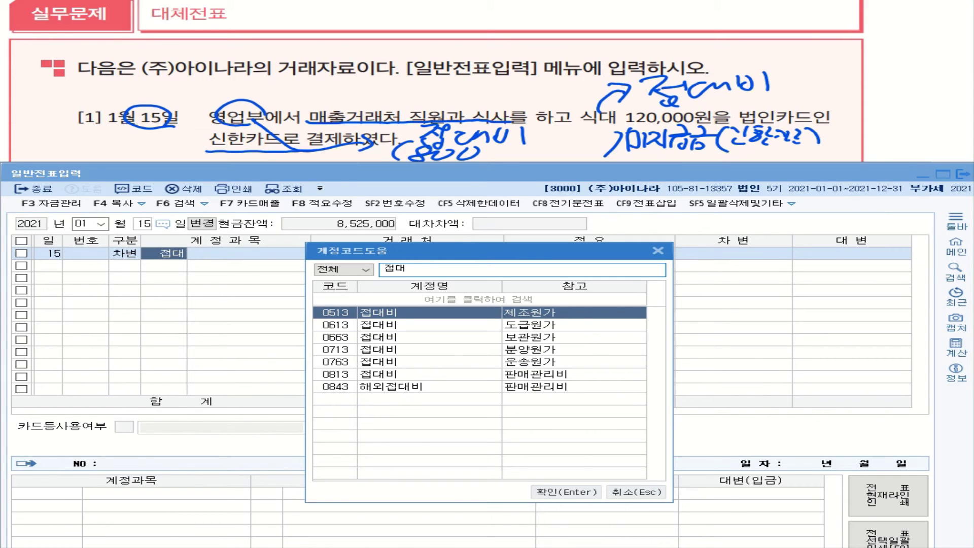
left_click(408, 375)
key("Return")
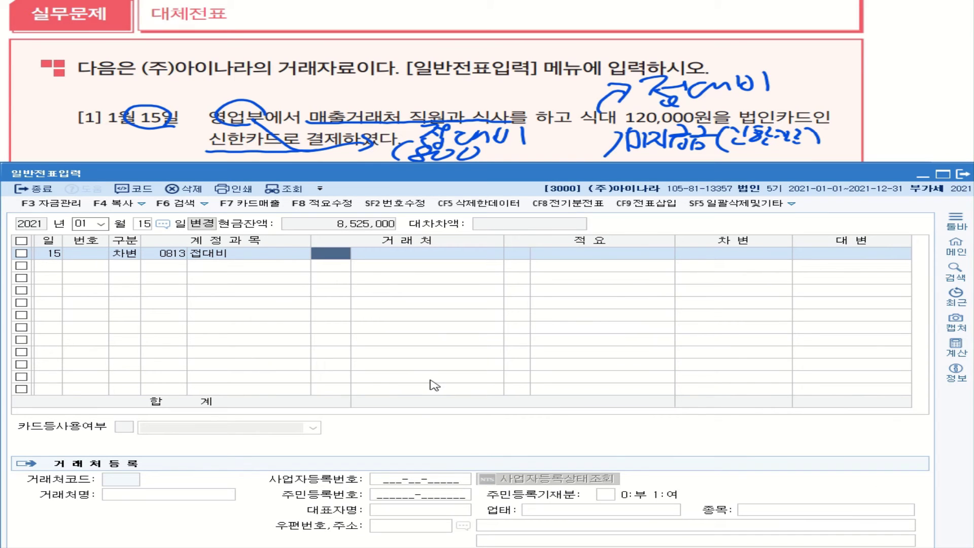
- Leave the 접대비 line's vendor blank, choose 적요 1 (신용카드등 사용 일반접대비) and enter 120,000 as the debit amount
key("Return")
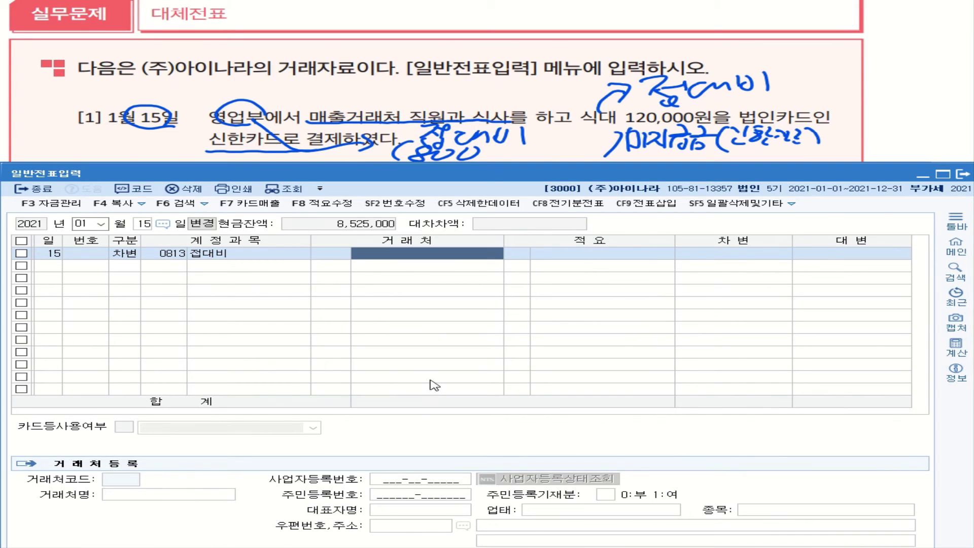
key("Return")
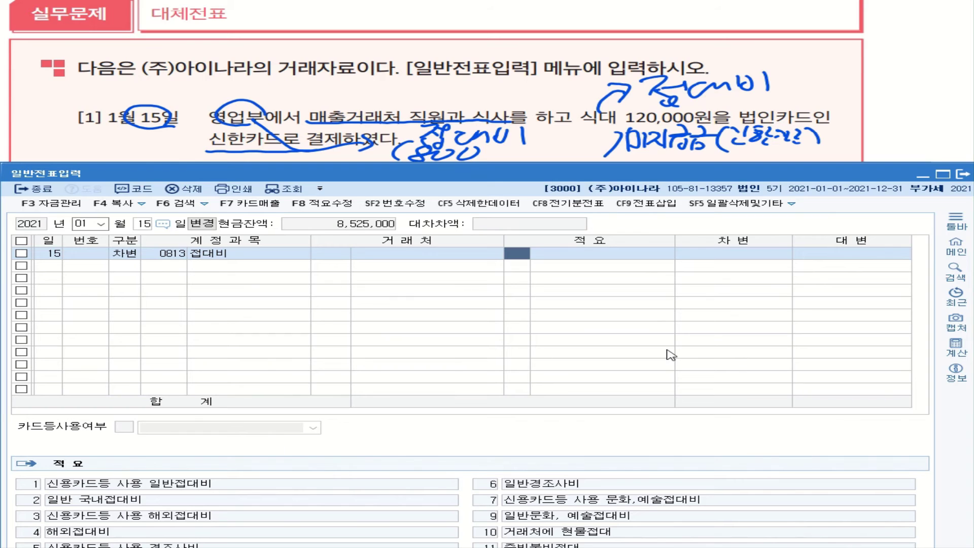
type("1")
key("Return")
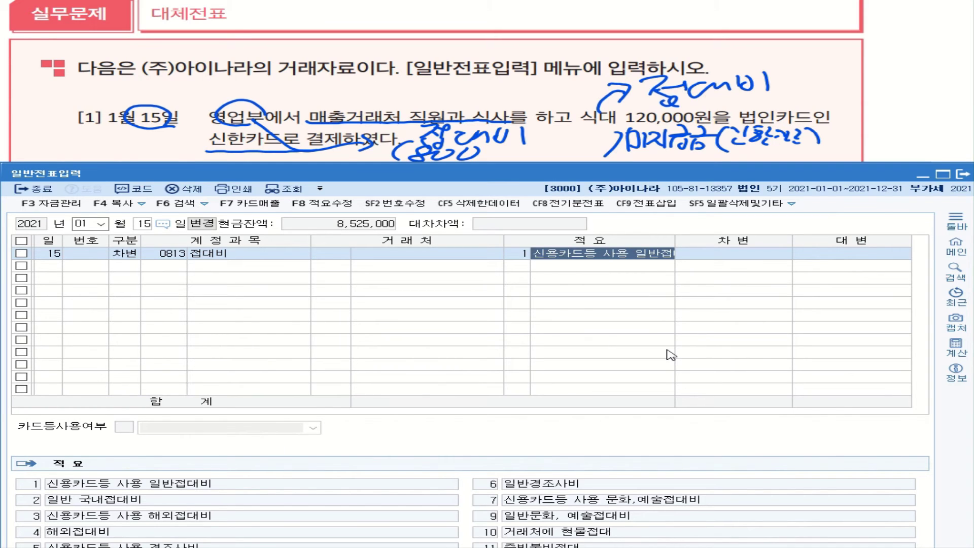
key("Return")
type("1200000")
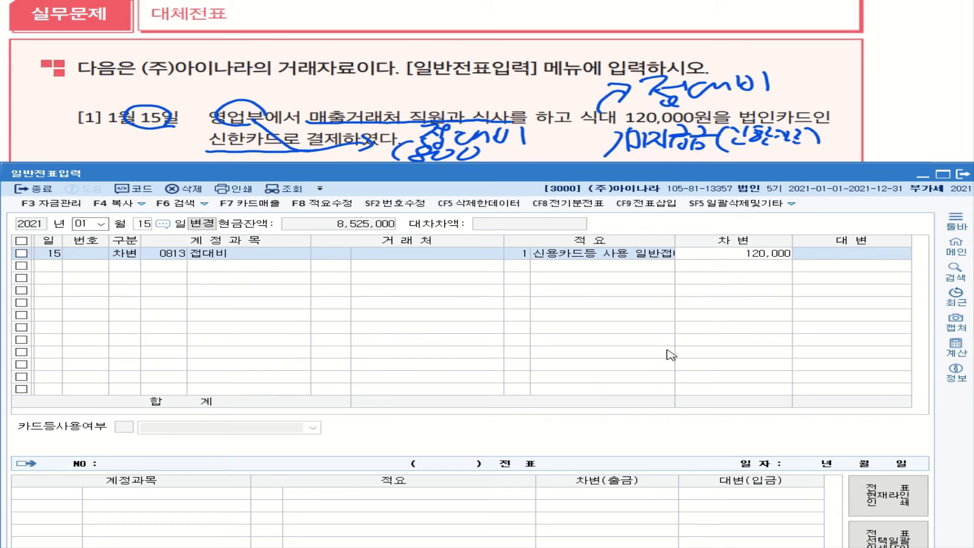
key("Return")
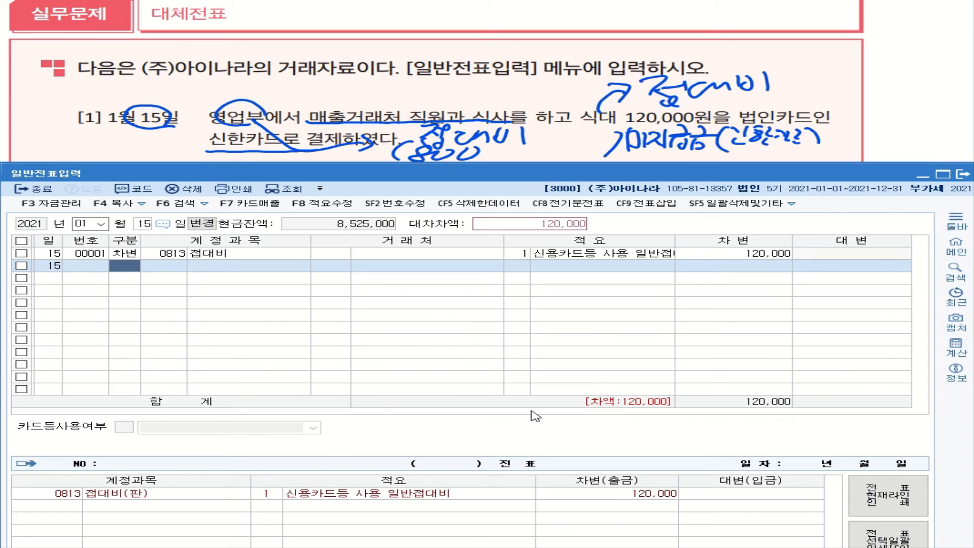
- Add a 대변 line with account 0253 미지급금 to balance the 접대비 debit
type("4")
key("Return")
type("미지")
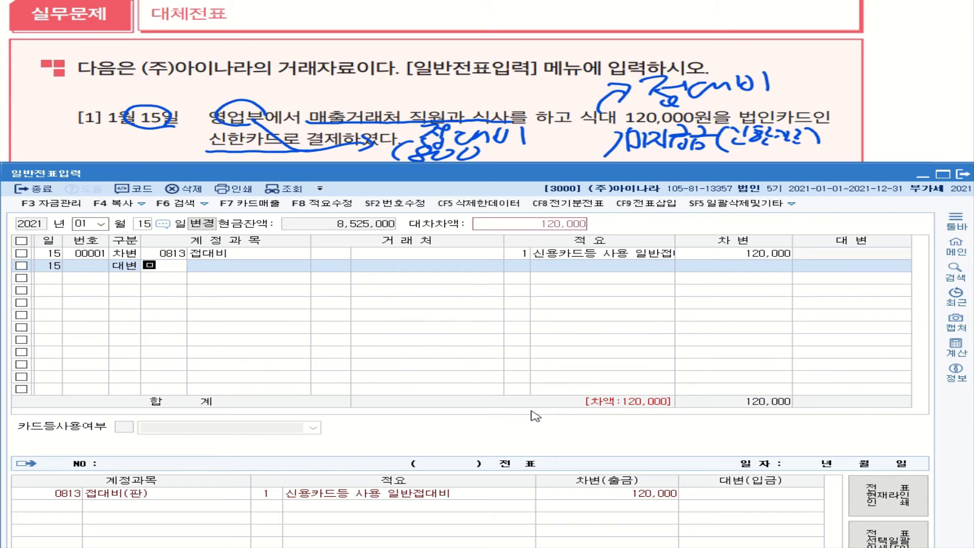
key("Return")
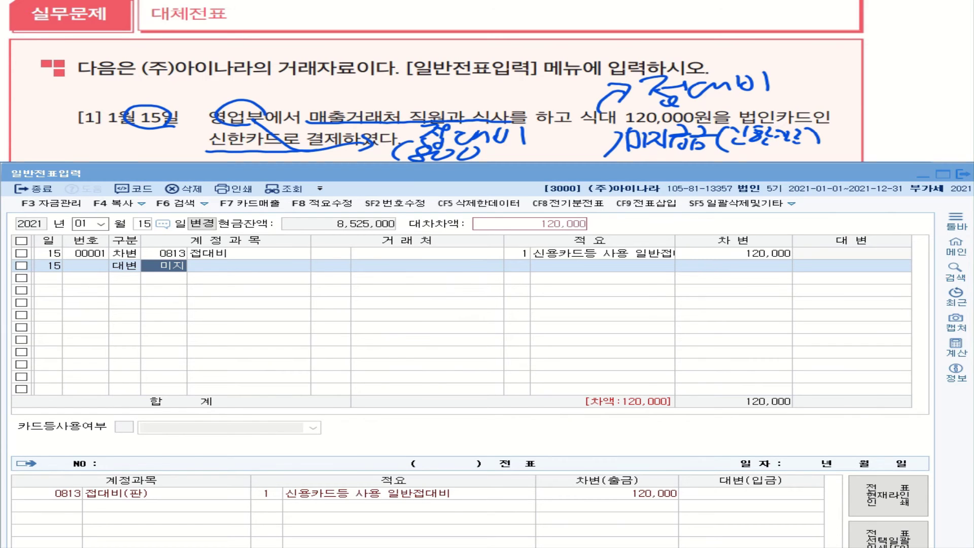
key("Return")
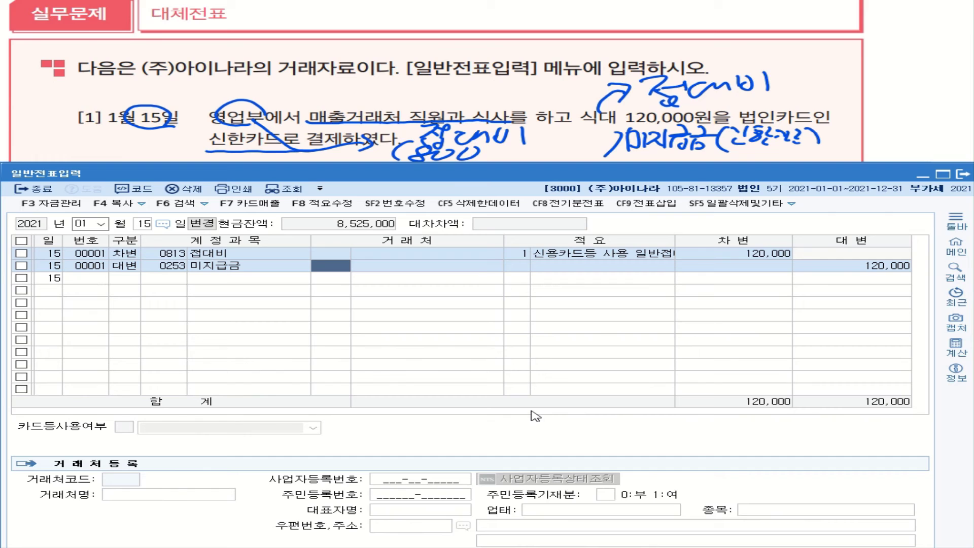
- Assign vendor 99600 신한카드 to the 미지급금 line and accept its description and 120,000 credit
type("ㅅㅣㄴㅎㅏㄴ")
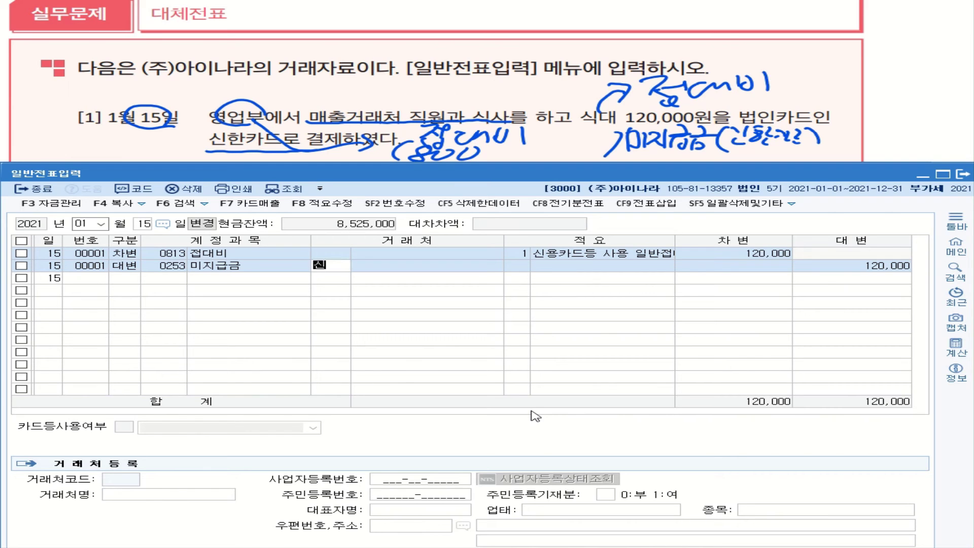
key("Return")
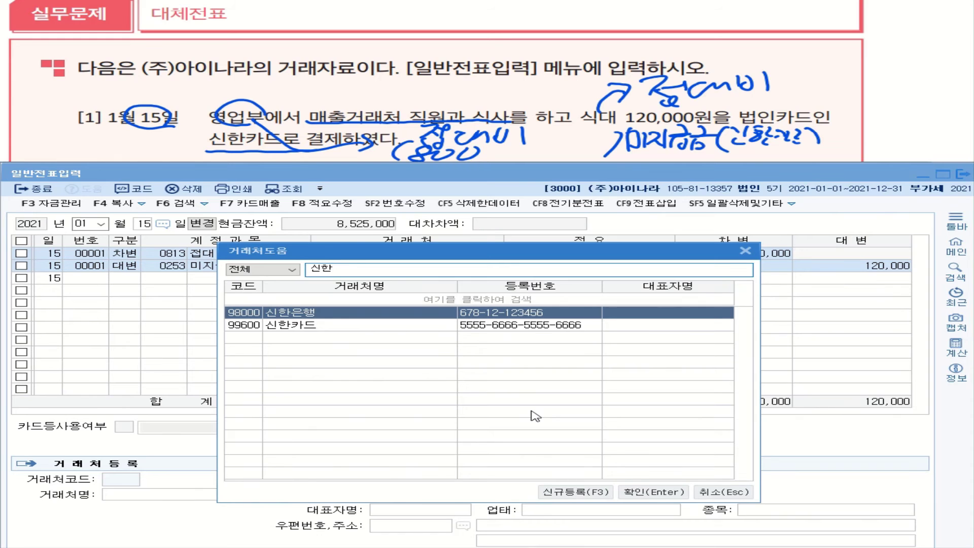
key("Down")
key("Return")
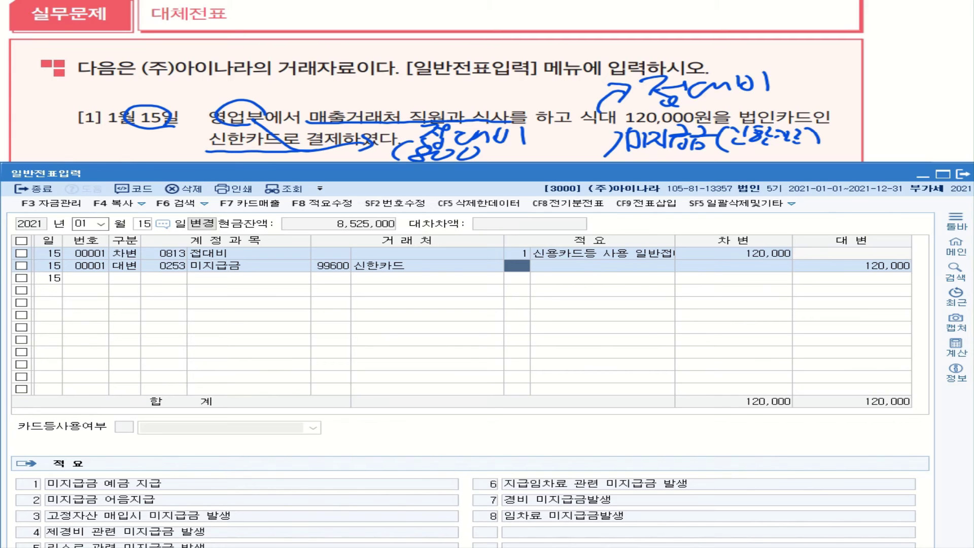
key("Return")
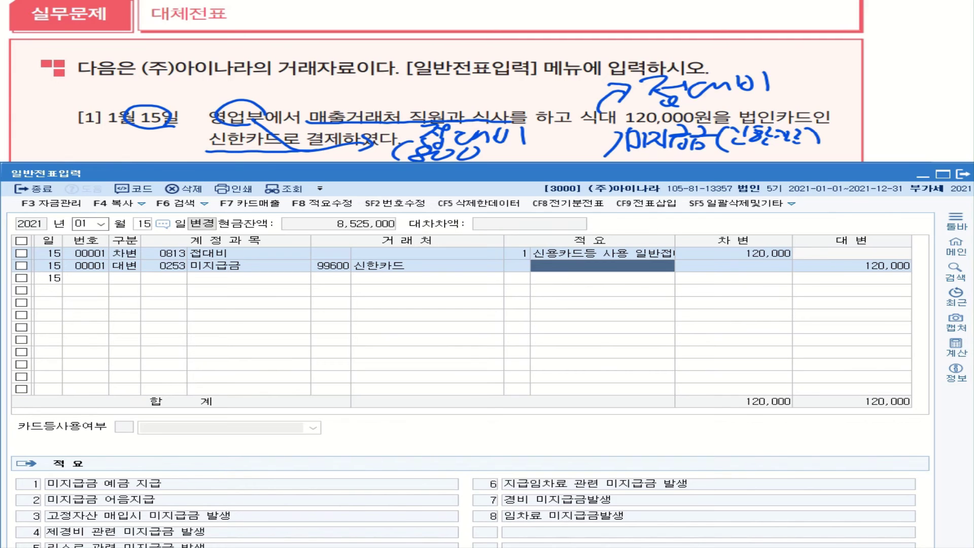
key("Return")
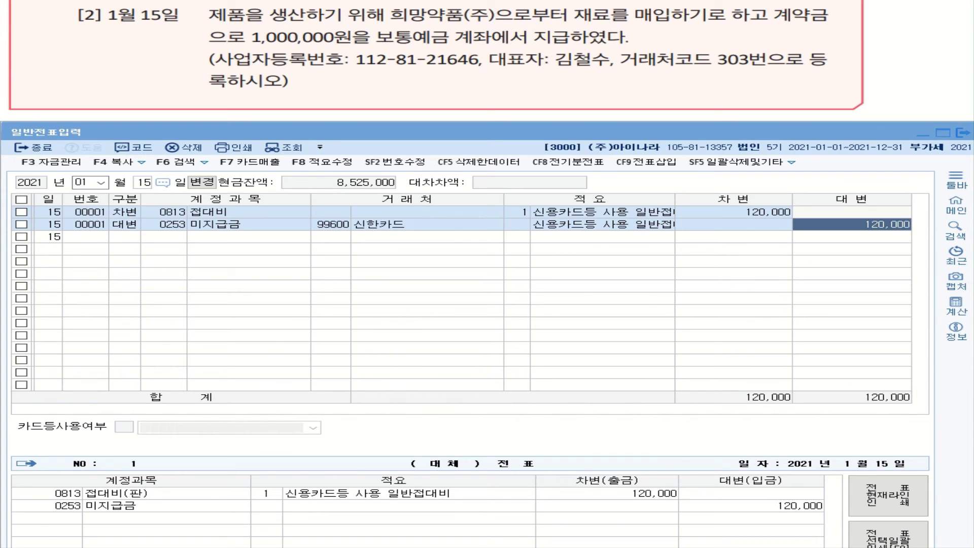
- Mark 제품 and 재료를 매입 in transaction [2] and handwrite 원재료 beside them
mouse_move(230, 22)
left_mouse_down()
mouse_move(216, 23)
mouse_move(240, 9)
mouse_move(279, 20)
left_mouse_up()
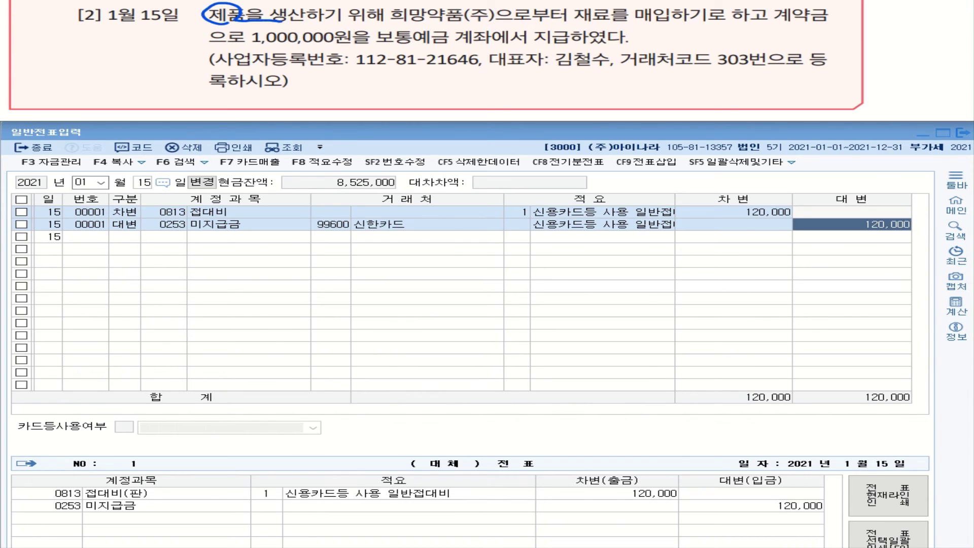
left_click_drag(577, 17, 696, 30)
left_click_drag(686, 34, 715, 36)
left_click_drag(721, 30, 720, 48)
mouse_move(724, 35)
left_mouse_down()
mouse_move(752, 31)
mouse_move(755, 42)
left_mouse_up()
left_click_drag(763, 23, 782, 48)
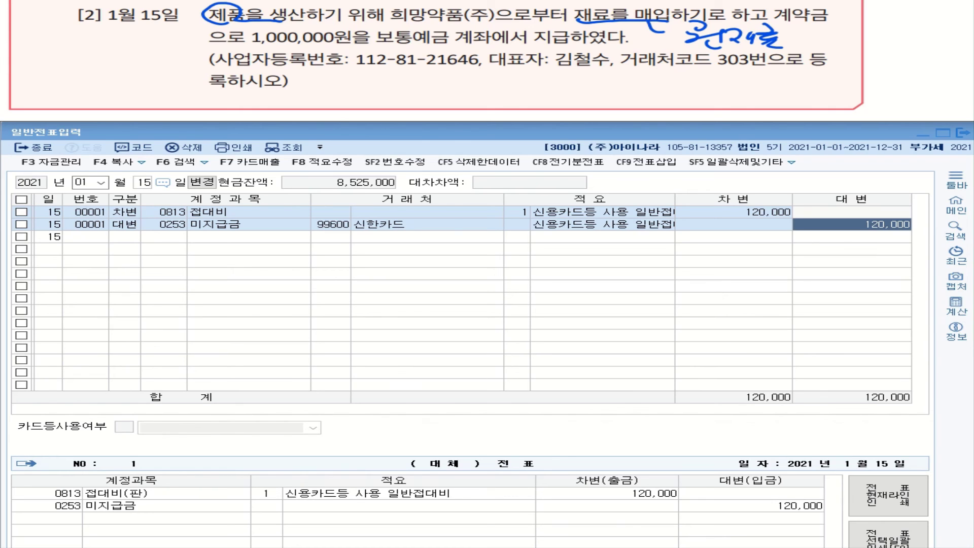
- Underline 계약금 in transaction [2] and handwrite 선급금 beside the problem text with a connecting line
left_click_drag(793, 19, 824, 22)
left_click_drag(222, 35, 127, 54)
mouse_move(35, 44)
left_mouse_down()
mouse_move(23, 65)
mouse_move(33, 64)
left_mouse_up()
mouse_move(29, 57)
left_mouse_down()
mouse_move(47, 51)
mouse_move(43, 67)
left_mouse_up()
mouse_move(27, 66)
left_mouse_down()
mouse_move(38, 77)
mouse_move(67, 52)
left_mouse_up()
mouse_move(48, 54)
left_mouse_down()
mouse_move(73, 52)
mouse_move(60, 72)
left_mouse_up()
left_click_drag(60, 58, 72, 70)
left_click_drag(75, 45, 100, 50)
mouse_move(76, 55)
left_mouse_down()
mouse_move(79, 69)
mouse_move(91, 69)
left_mouse_up()
left_click_drag(80, 64, 86, 71)
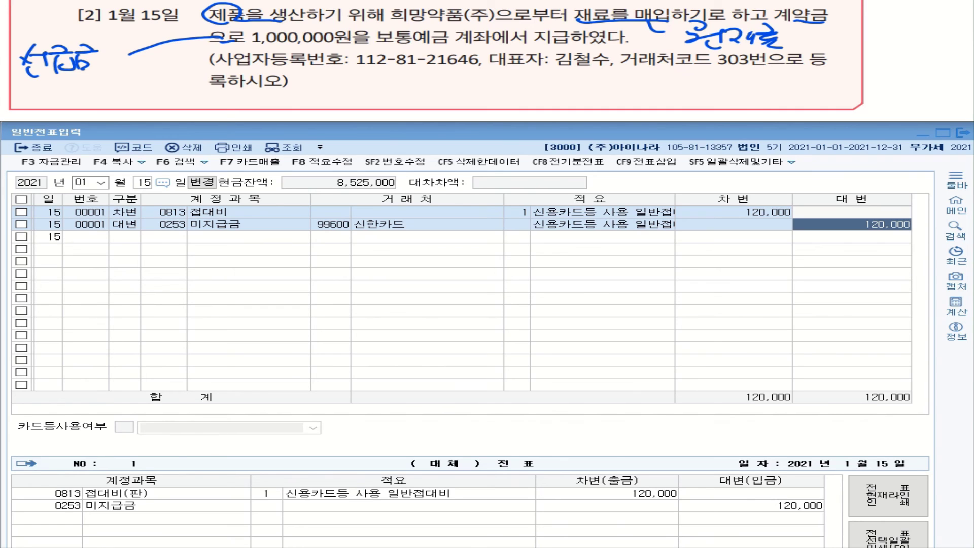
- Mark 보통예금 계좌에서 지급 in transaction [2] and handwrite 선급금(희망약품(주)) as the debit side, followed by a dividing slash
left_click_drag(376, 47, 511, 48)
mouse_move(536, 48)
left_mouse_down()
mouse_move(523, 46)
mouse_move(558, 29)
mouse_move(522, 46)
left_mouse_up()
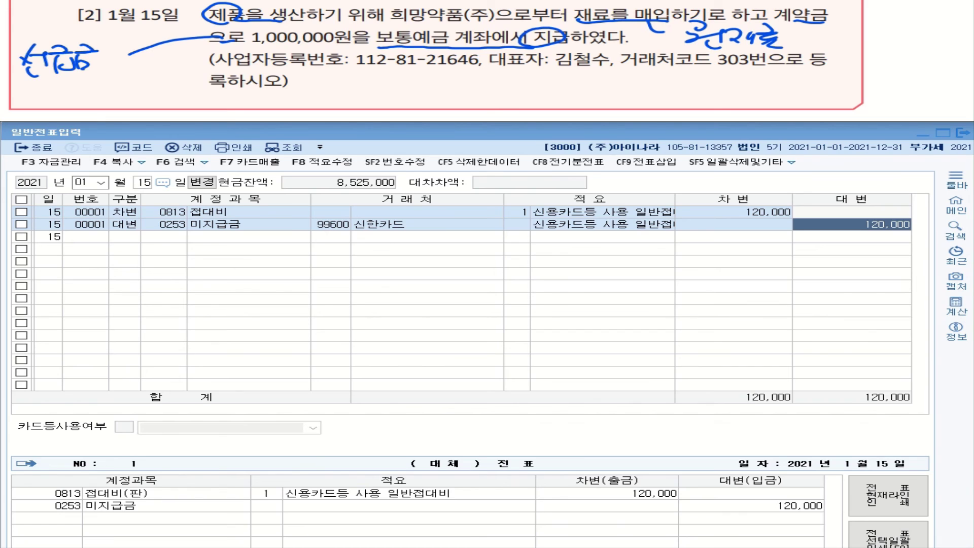
left_click_drag(562, 78, 538, 99)
mouse_move(311, 75)
left_mouse_down()
mouse_move(294, 87)
mouse_move(307, 85)
left_mouse_up()
left_click_drag(307, 81, 318, 88)
mouse_move(301, 87)
left_mouse_down()
mouse_move(307, 95)
mouse_move(338, 80)
left_mouse_up()
left_click_drag(320, 84, 325, 93)
left_click_drag(326, 92, 352, 80)
mouse_move(337, 82)
left_mouse_down()
mouse_move(364, 78)
mouse_move(343, 92)
left_mouse_up()
left_click_drag(343, 86, 353, 92)
mouse_move(372, 76)
left_mouse_down()
mouse_move(371, 95)
mouse_move(393, 75)
mouse_move(390, 84)
left_mouse_up()
left_click_drag(380, 88, 402, 90)
left_click_drag(407, 74, 407, 86)
left_click_drag(409, 76, 421, 85)
left_click_drag(416, 84, 417, 91)
left_click_drag(439, 75, 446, 83)
mouse_move(447, 77)
left_mouse_down()
mouse_move(449, 89)
mouse_move(473, 77)
mouse_move(504, 82)
left_mouse_up()
left_click_drag(497, 75, 508, 89)
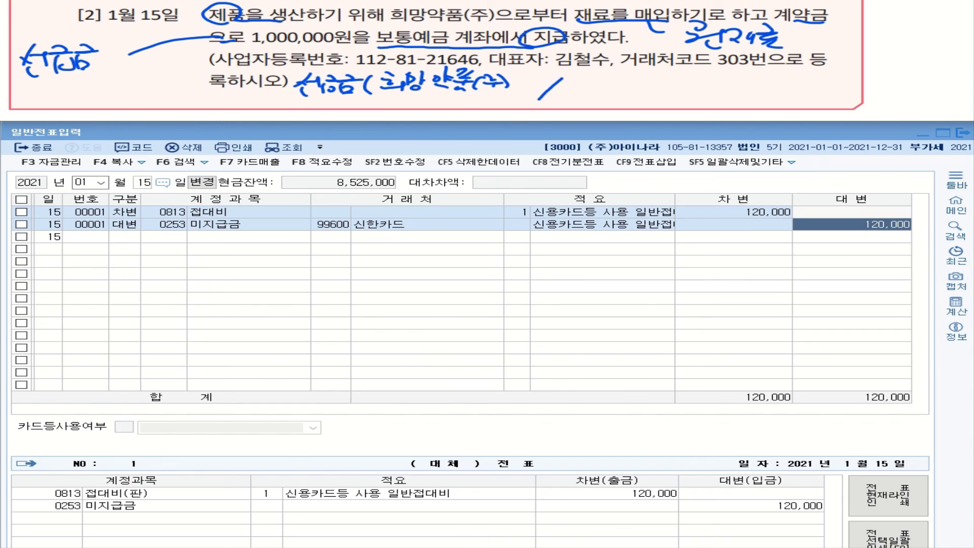
- Handwrite 보통예금 as the credit side of transaction [2]'s journal entry
mouse_move(576, 75)
left_mouse_down()
mouse_move(578, 88)
mouse_move(596, 85)
left_mouse_up()
left_click_drag(576, 90, 595, 93)
left_click_drag(603, 74, 622, 80)
mouse_move(598, 88)
left_mouse_down()
mouse_move(668, 70)
mouse_move(685, 80)
mouse_move(673, 83)
left_mouse_up()
left_click_drag(661, 86, 677, 92)
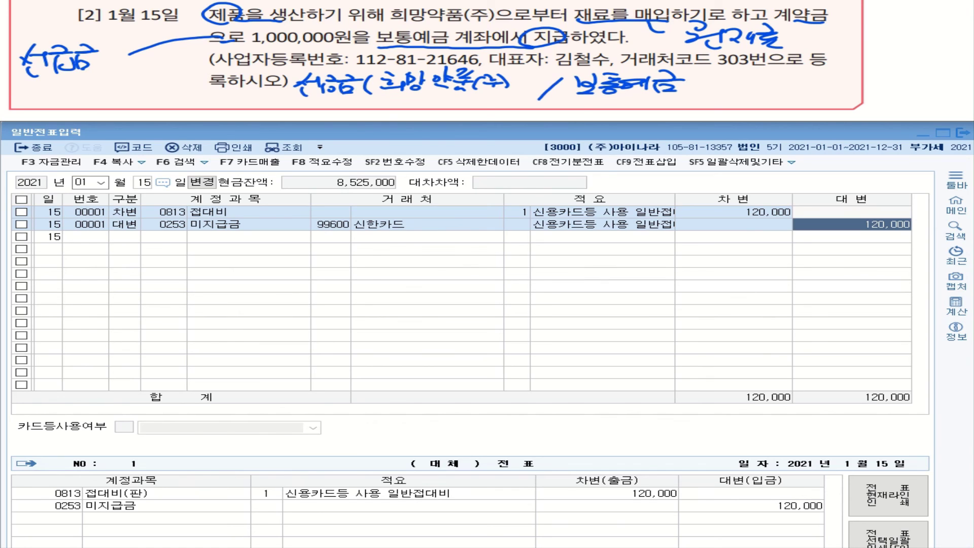
- Start a new January 15 차변 line with account 0131 선급금 for transaction [2]
left_click(139, 234)
type("3")
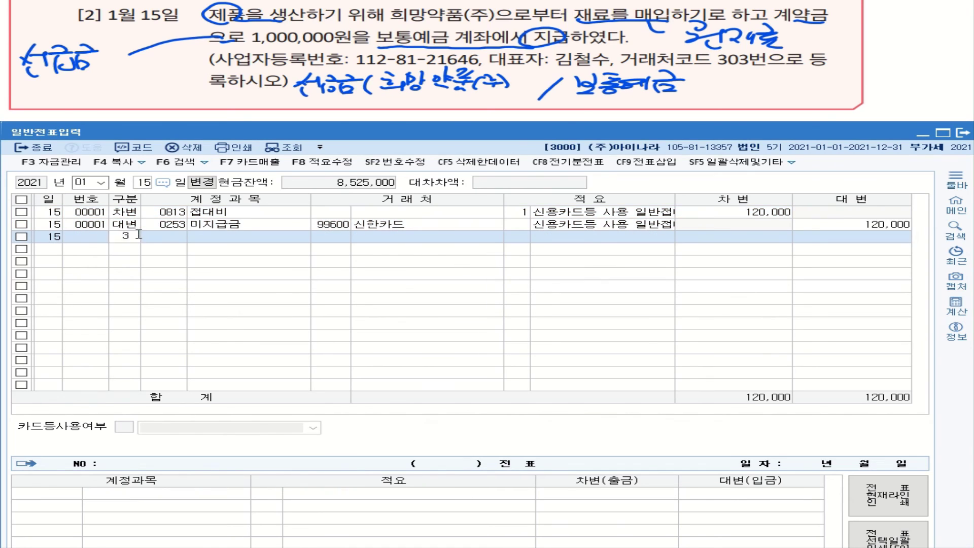
key("Return")
type("선")
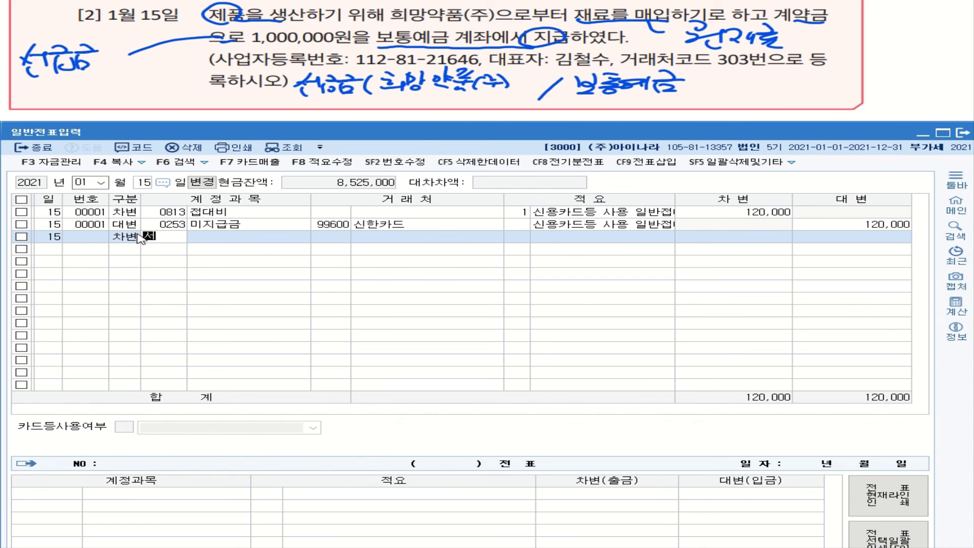
type("급")
key("Return")
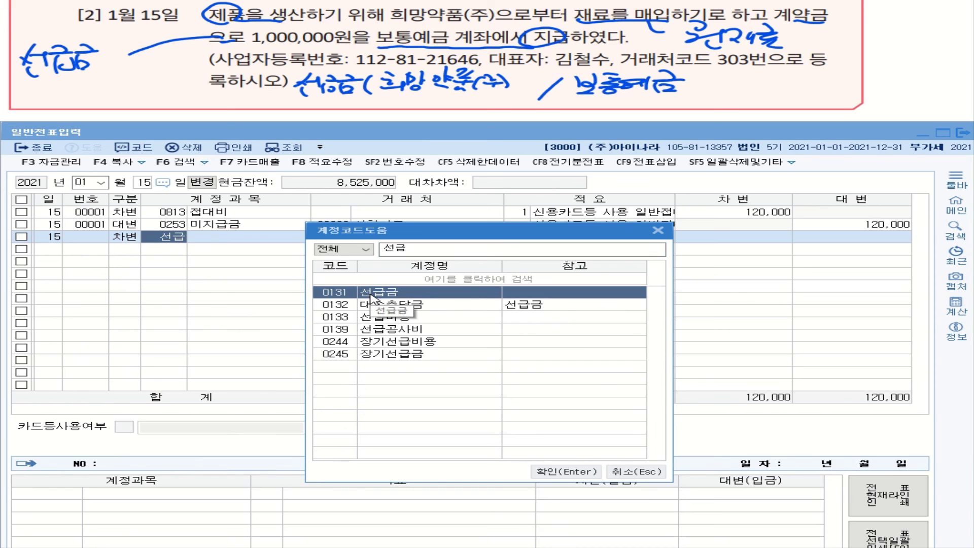
double_click(362, 288)
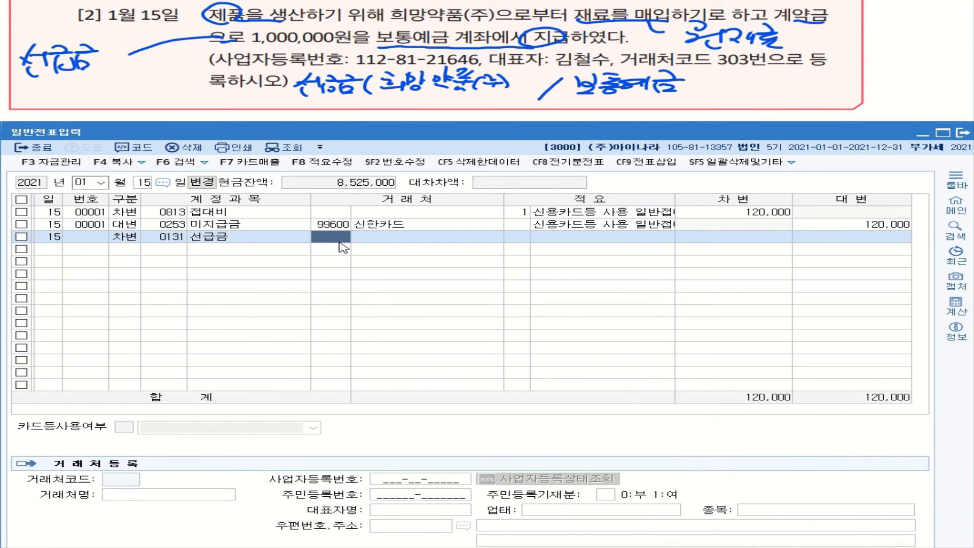
type("ㅎㅢ망")
key("Return")
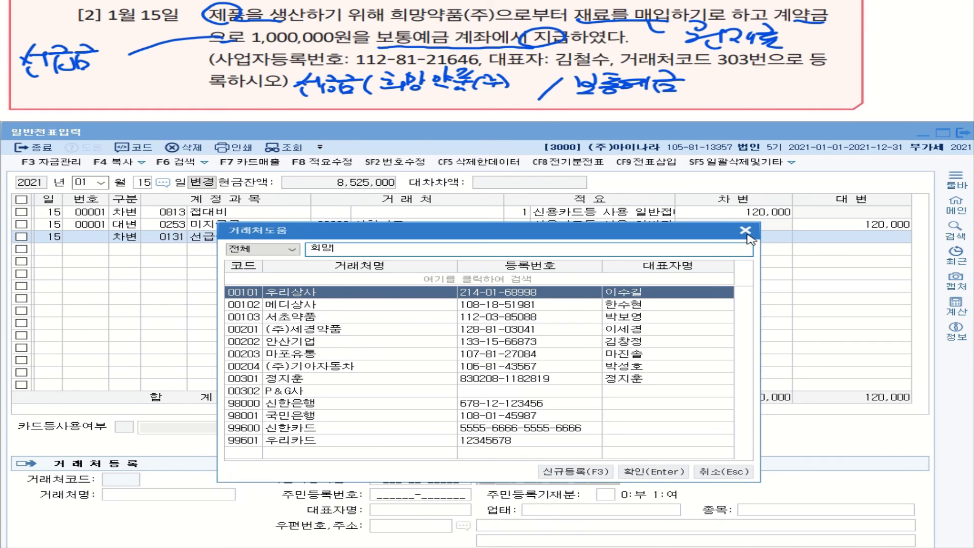
left_click(562, 474)
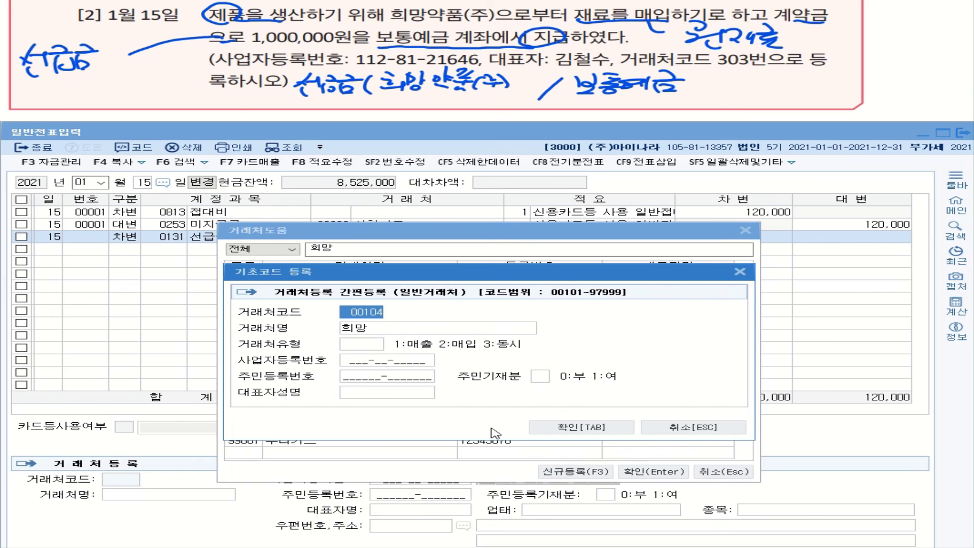
left_click(688, 428)
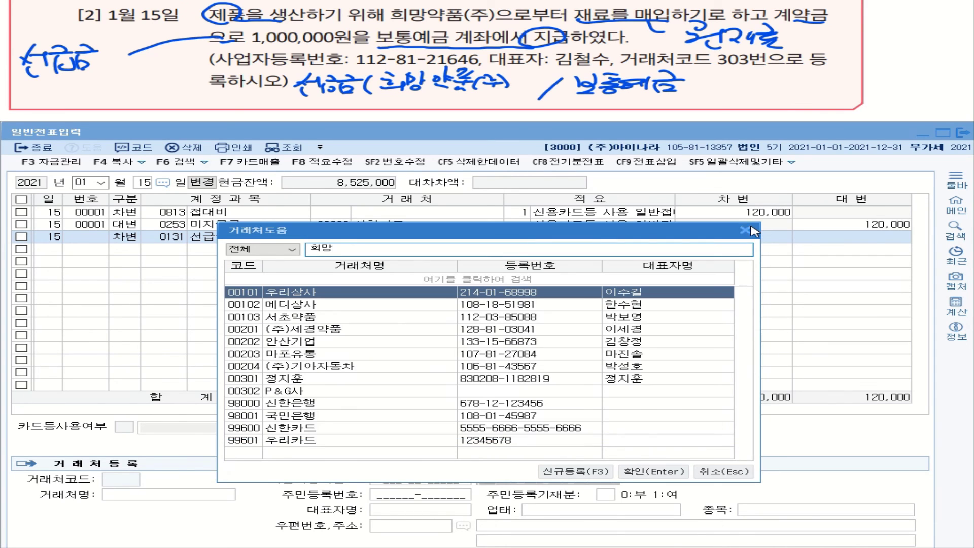
left_click(744, 231)
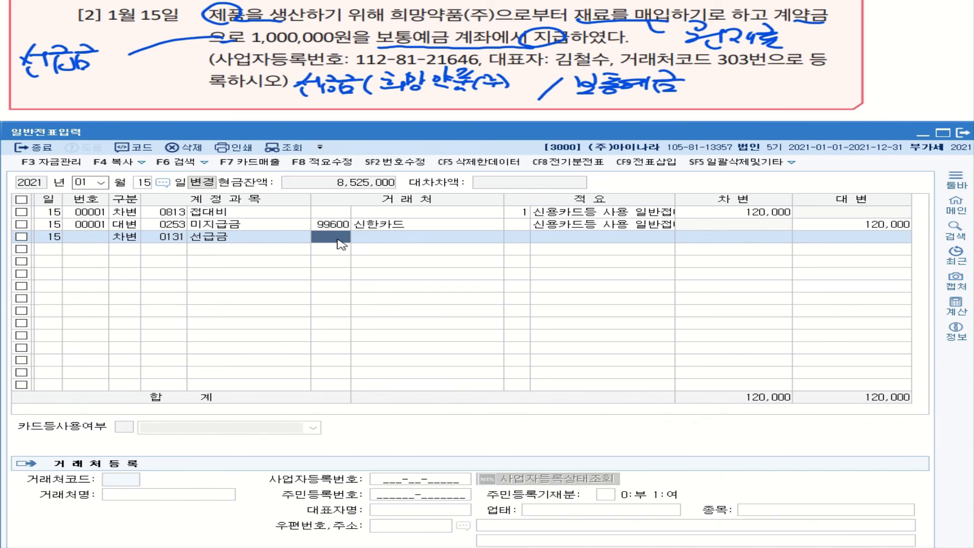
- Register 희망약품(주) as a new vendor with code 303 on the January 15 선급금 line, opening its details for editing
key("plus")
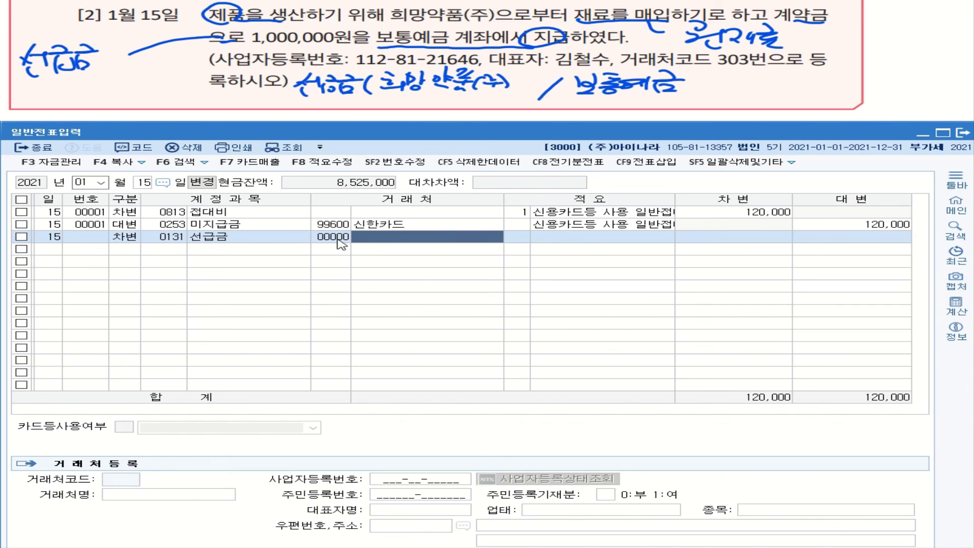
type("희마")
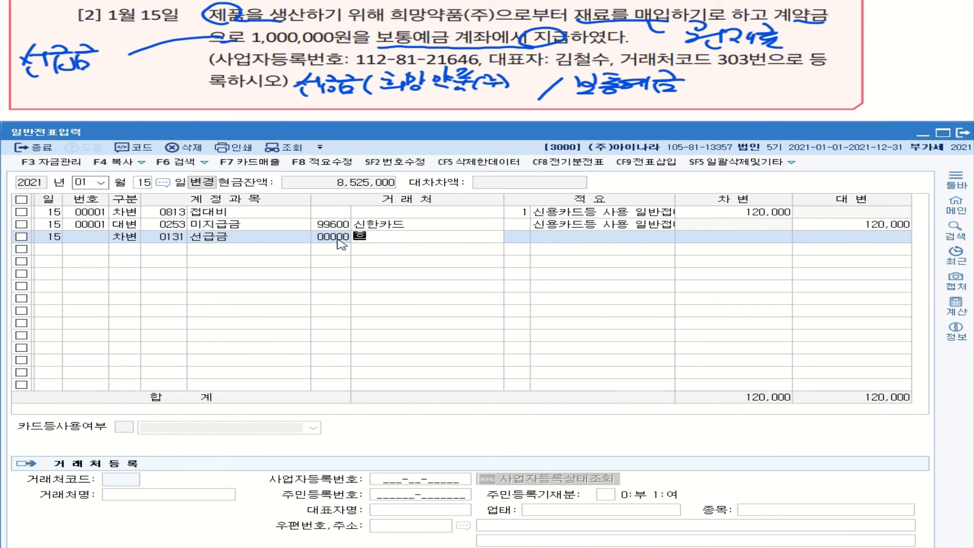
type("ㅇㅇ")
type("ㅑㄱㅍ")
type("ㅜㅁ")
type("(")
type("ㅈㅜ)")
key("Return")
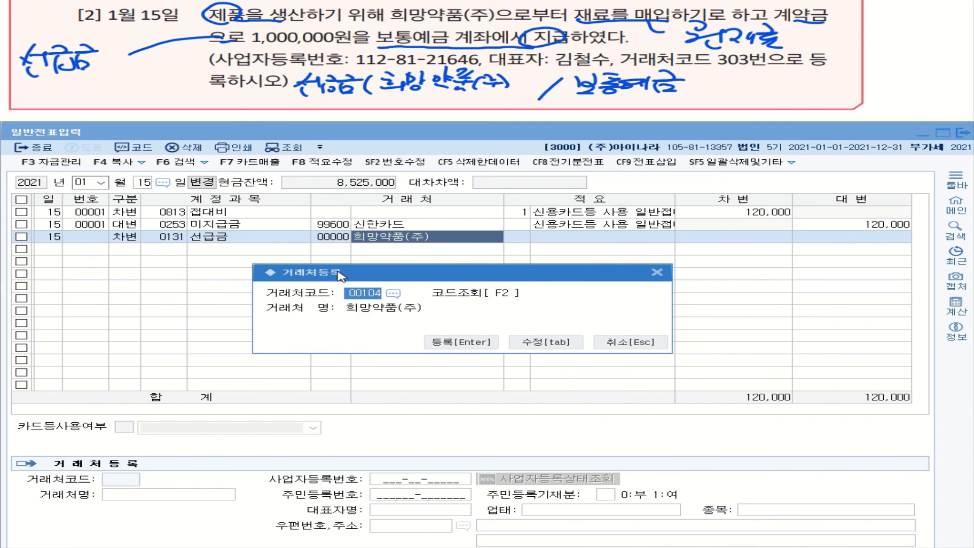
type("303")
left_click(542, 342)
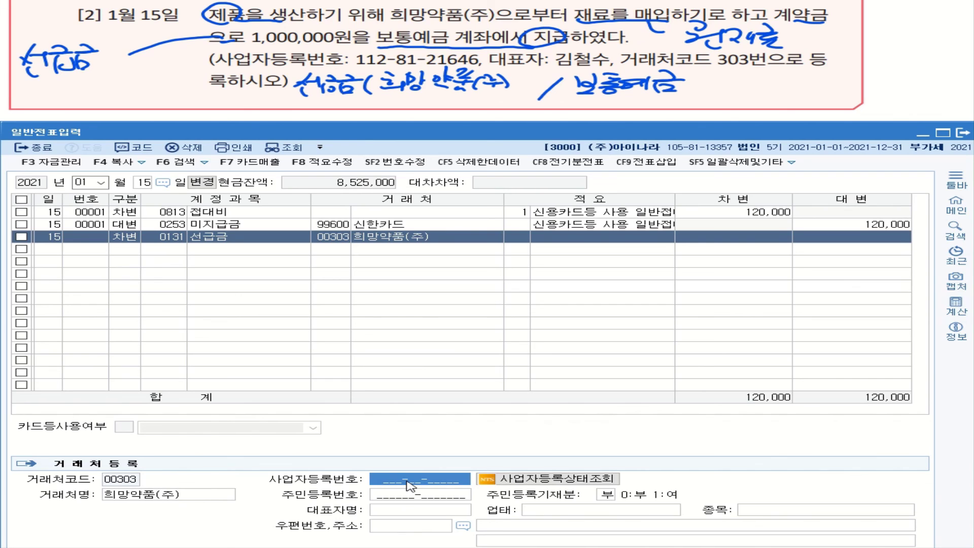
- Fill in the business registration number and the representative's name in 희망약품(주)'s vendor details
type("11")
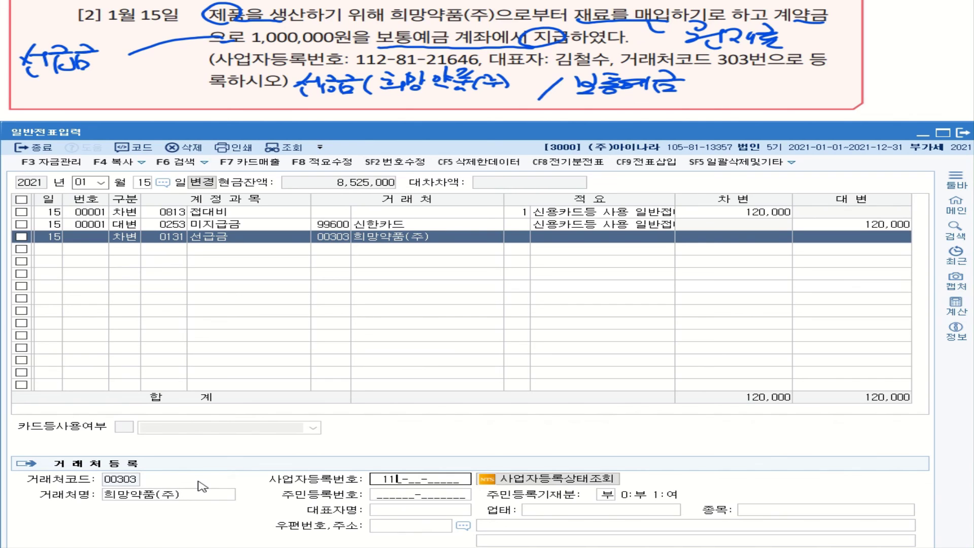
type("2-81-21646")
key("Return")
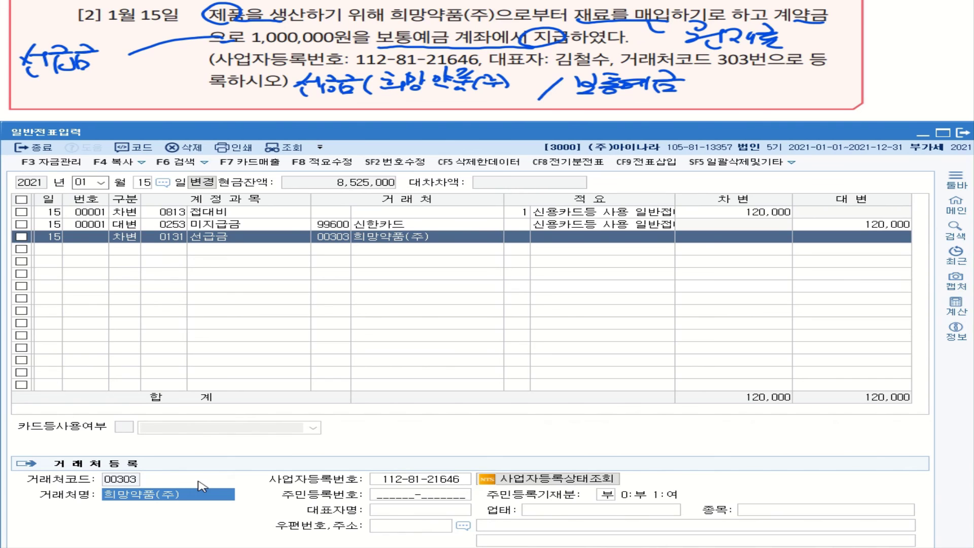
left_click(416, 510)
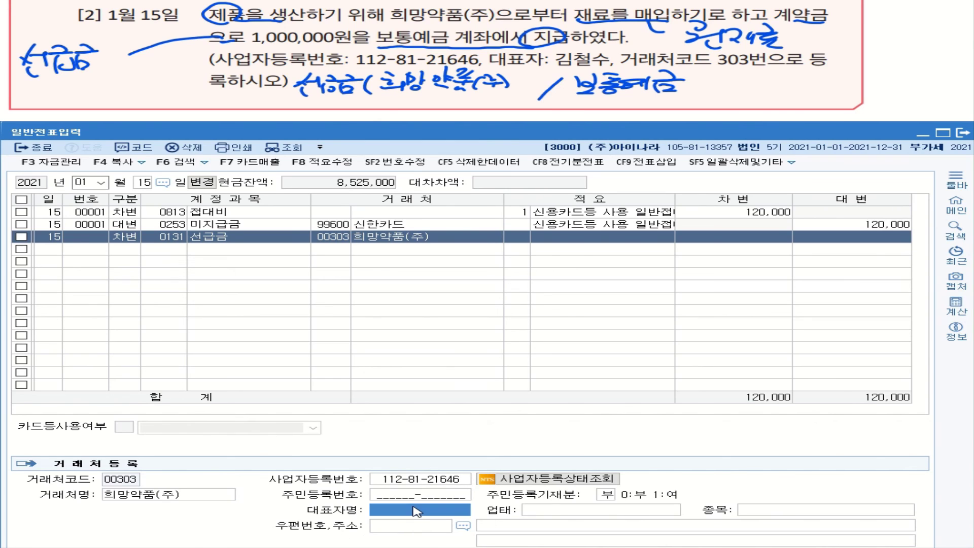
type("김")
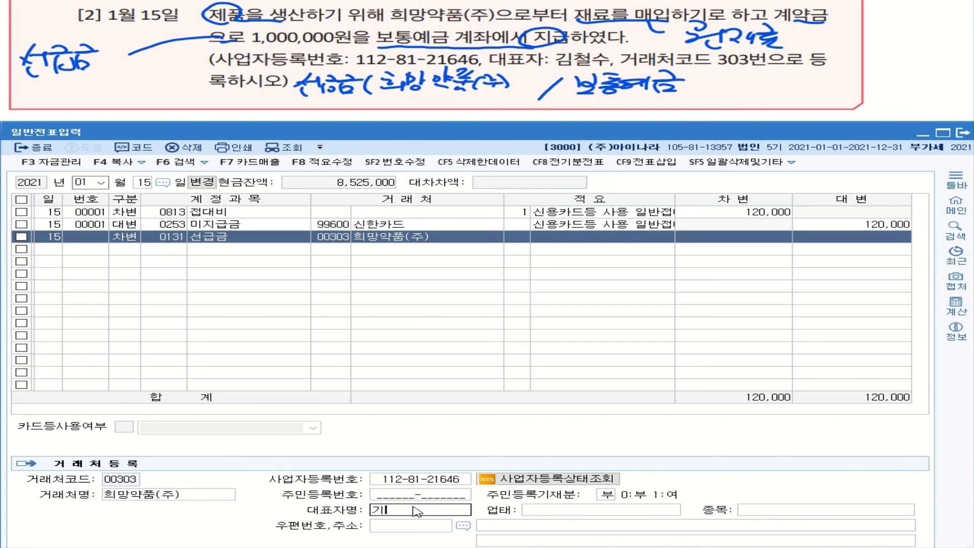
type("철수")
key("Return")
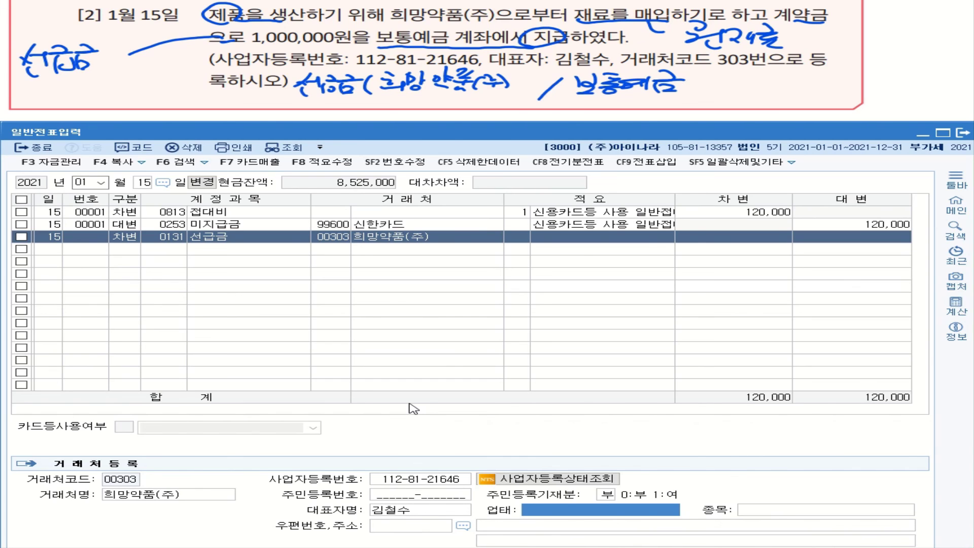
- Enter the summary 원재료대금 선지급 and a debit amount of 1,000,000 on the 선급금 line
left_click(528, 238)
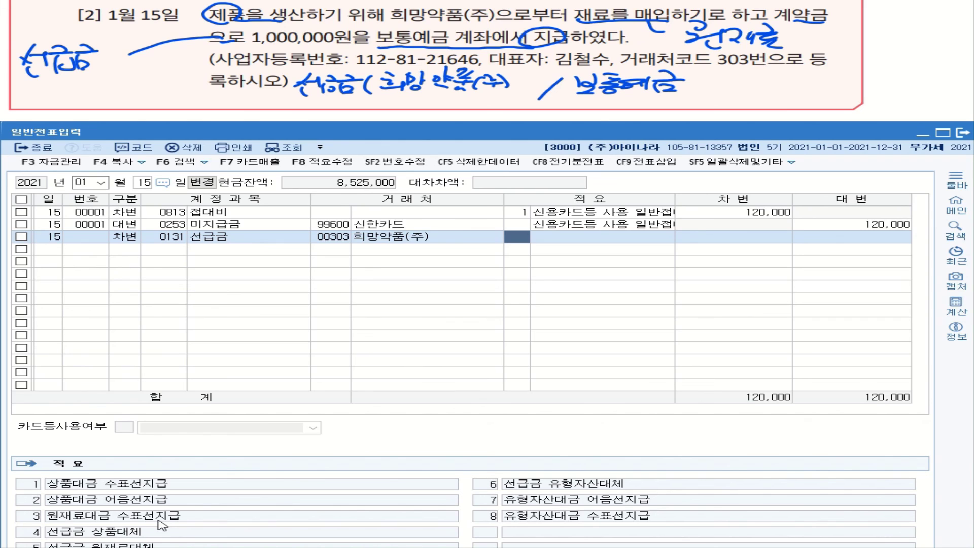
left_click(547, 239)
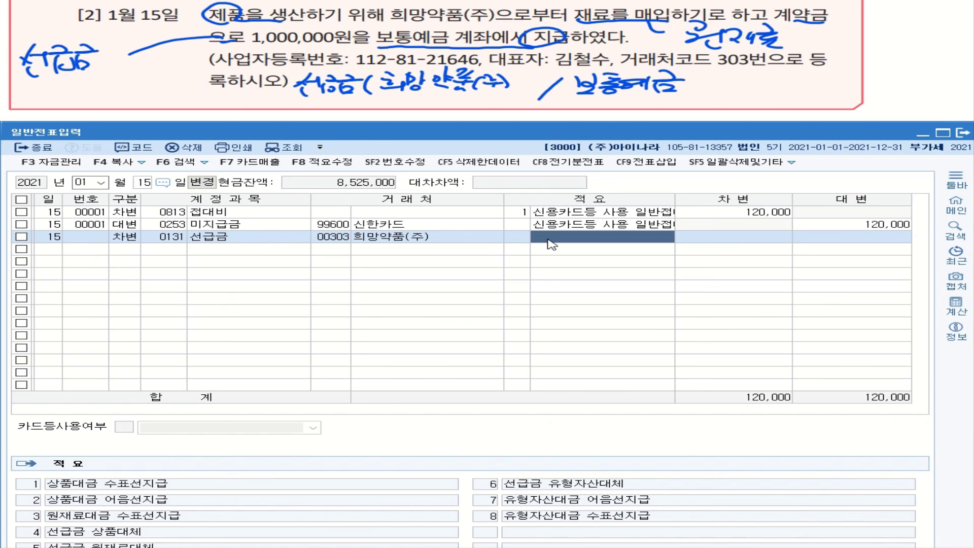
type("원")
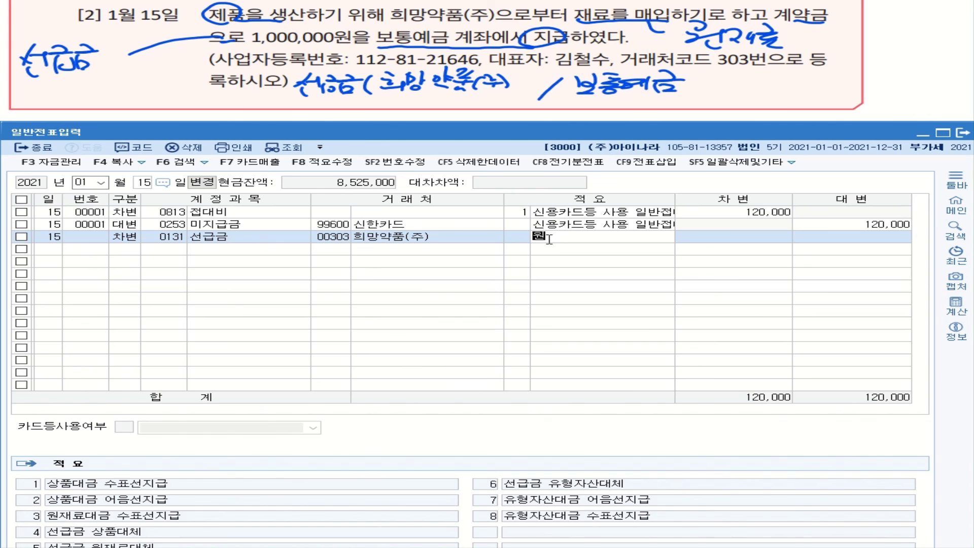
type("재료")
type("대")
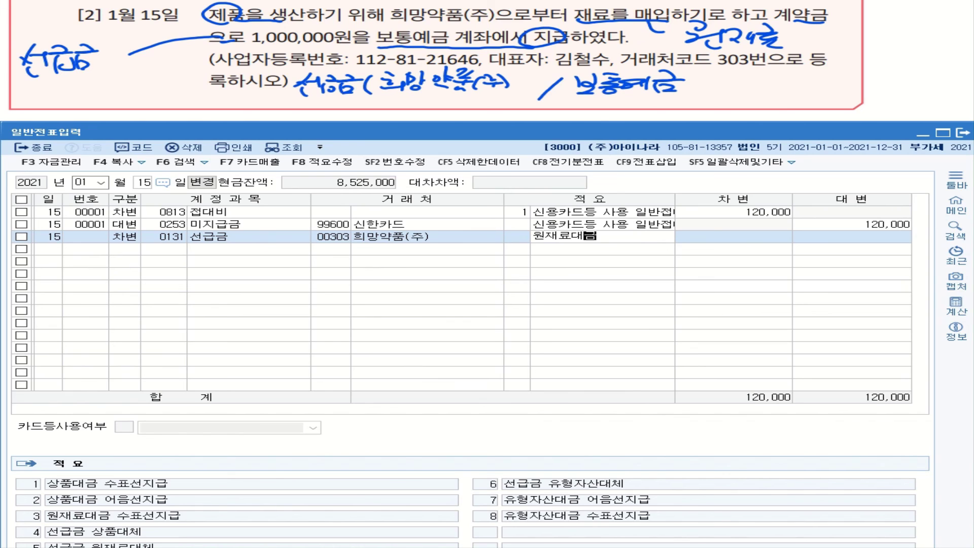
type("금 선지급")
key("Return")
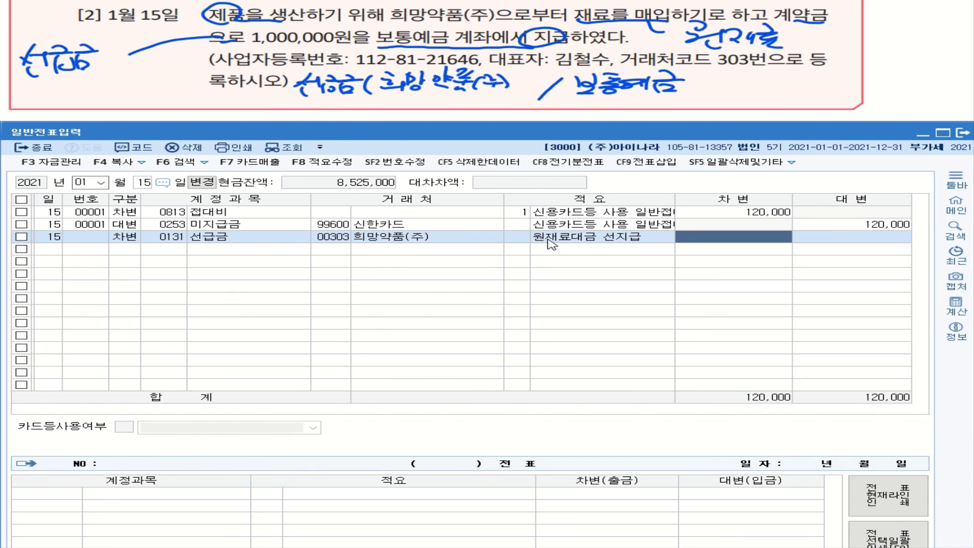
type("1000000")
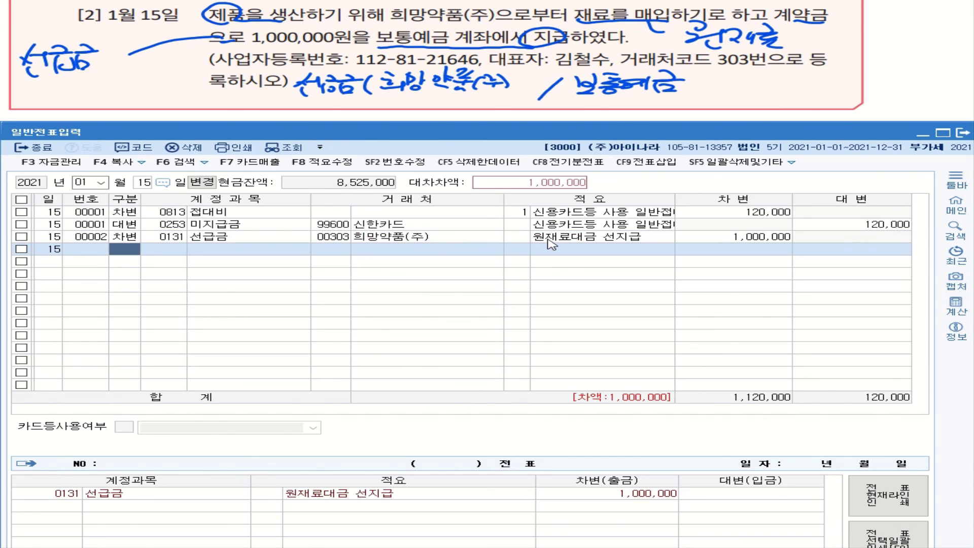
- Add the matching January 15 대변 line with account 0103 보통예금 for 1,000,000
type("4")
key("Return")
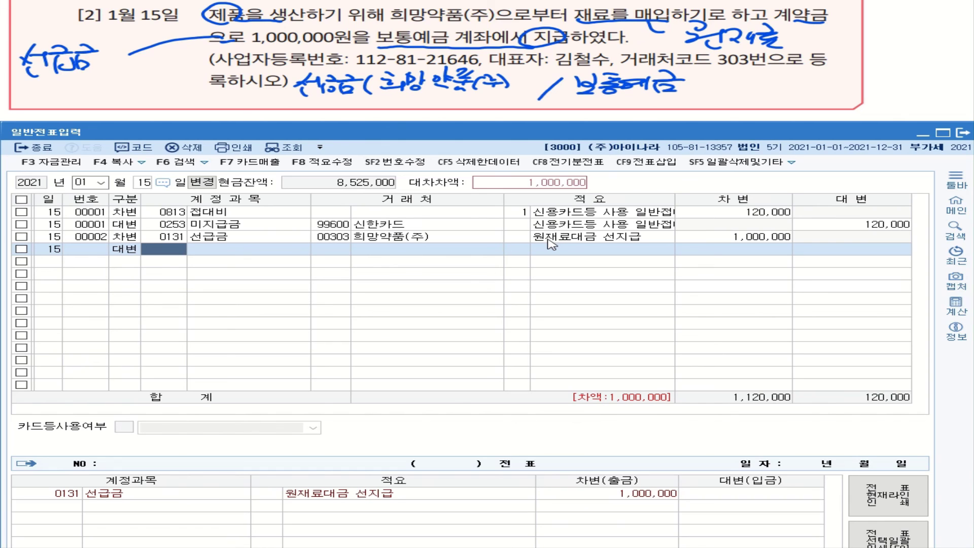
type("보통")
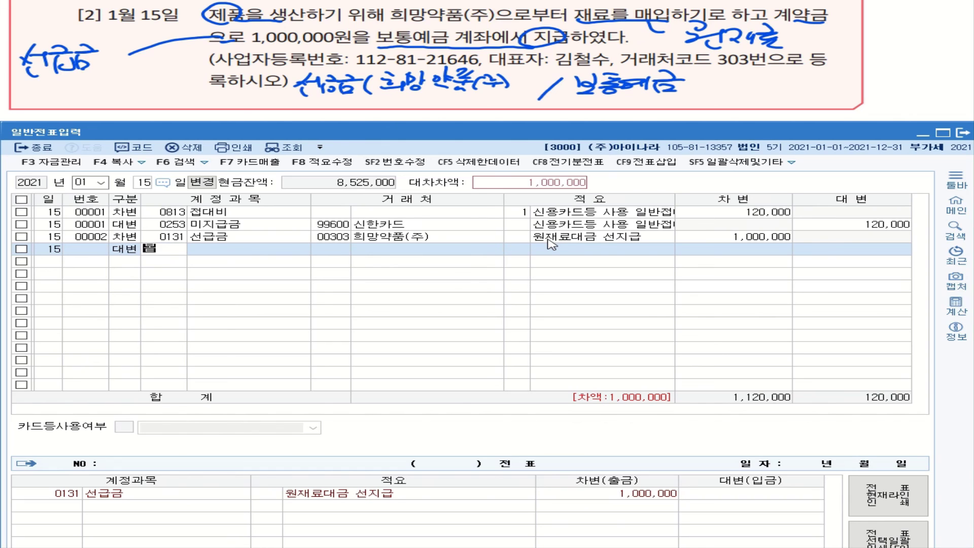
key("Return")
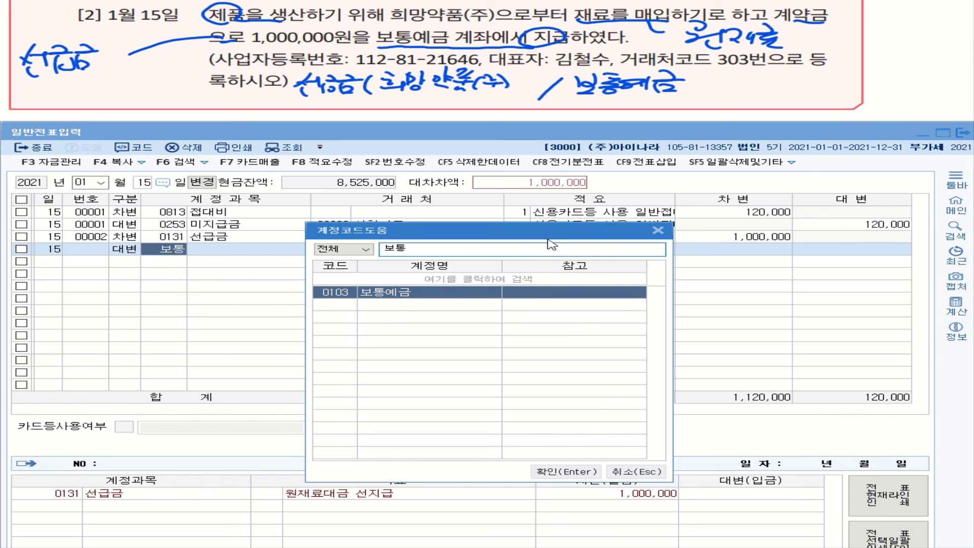
key("Return")
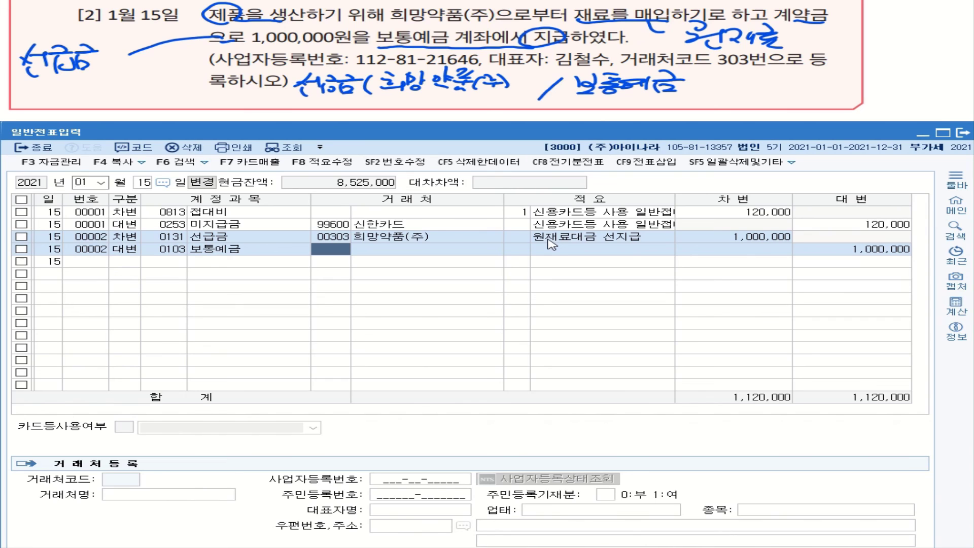
- Clear the carried-over vendor from the 보통예금 line and carry over the summary 원재료대금 선지급
key("Return")
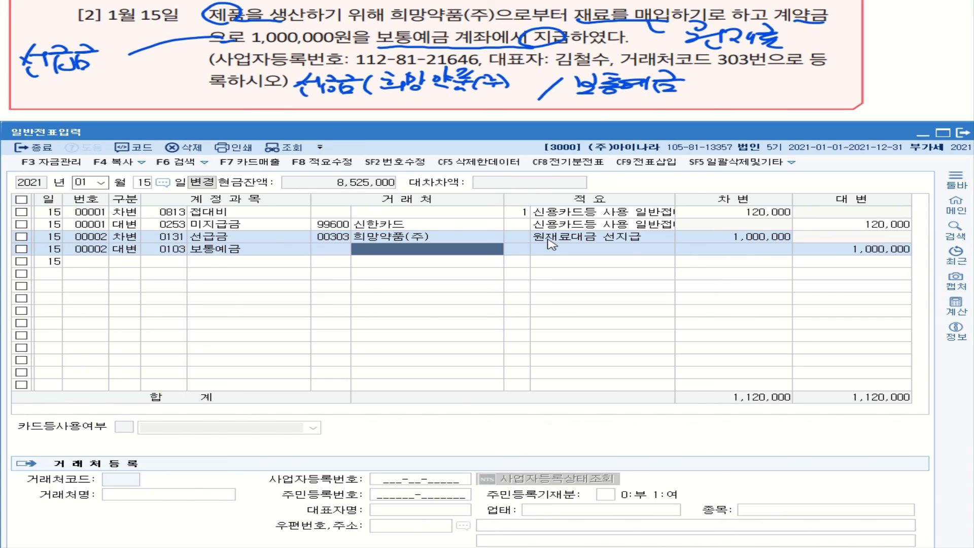
key("Return")
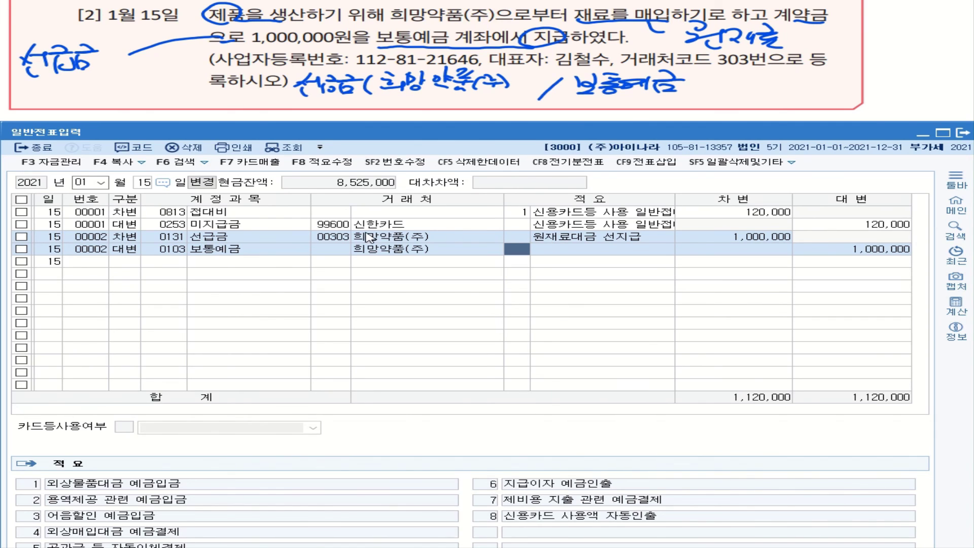
left_click(397, 252)
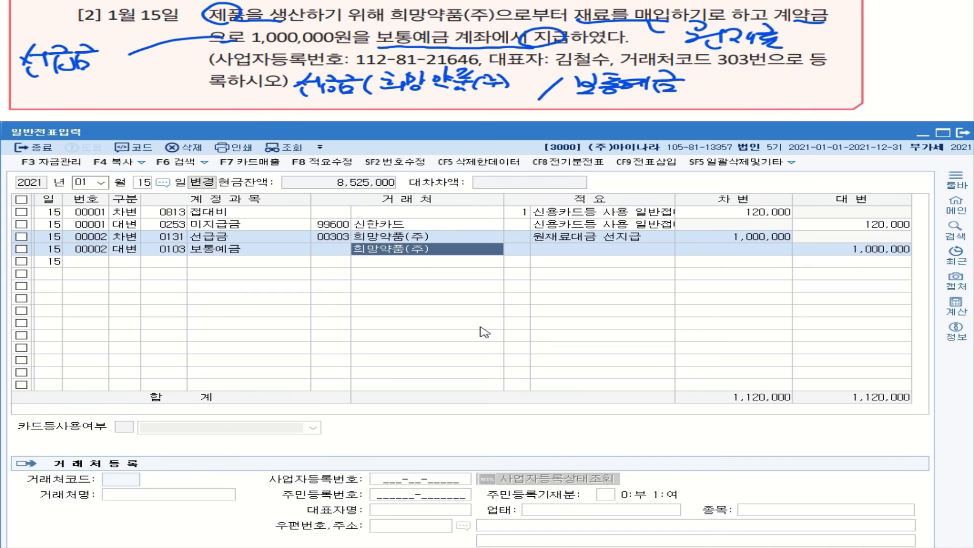
key("BackSpace")
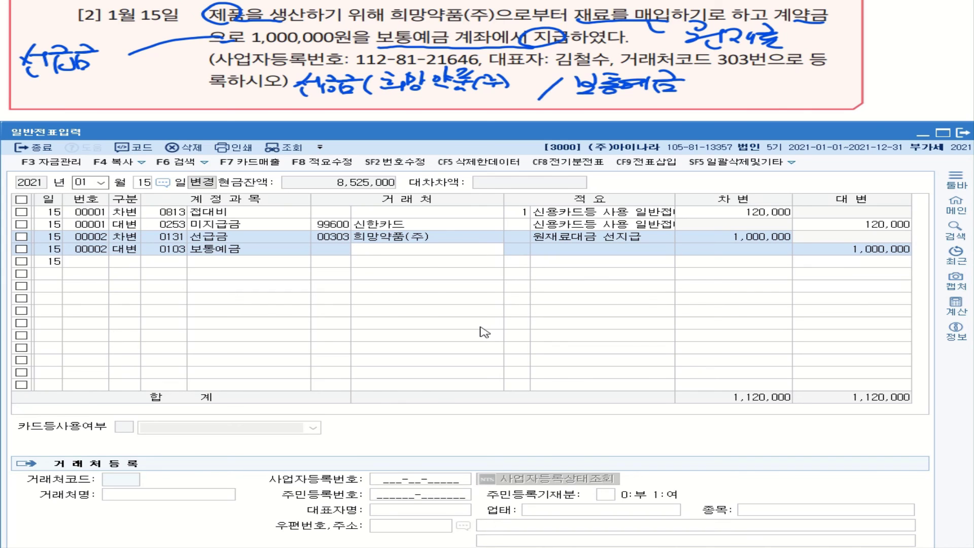
key("Return")
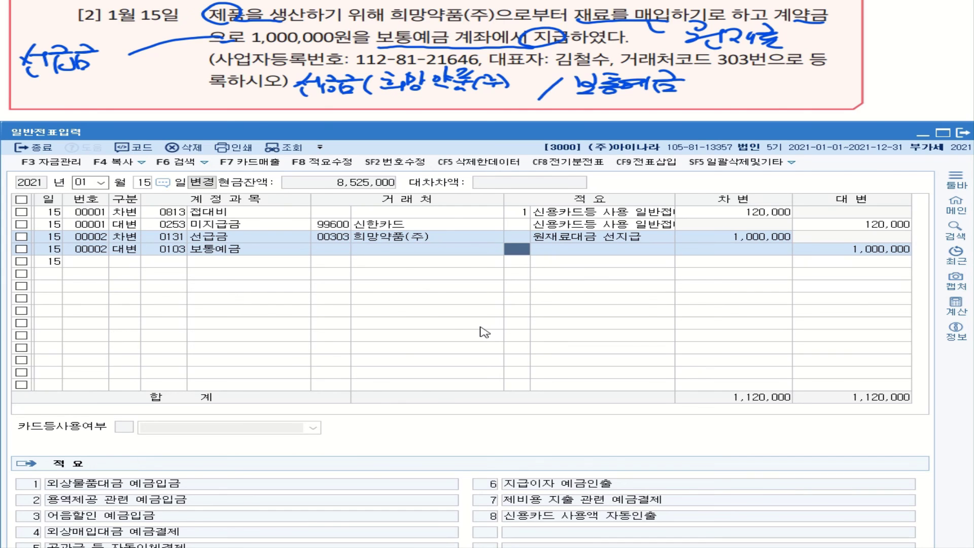
key("Return")
key("Return")
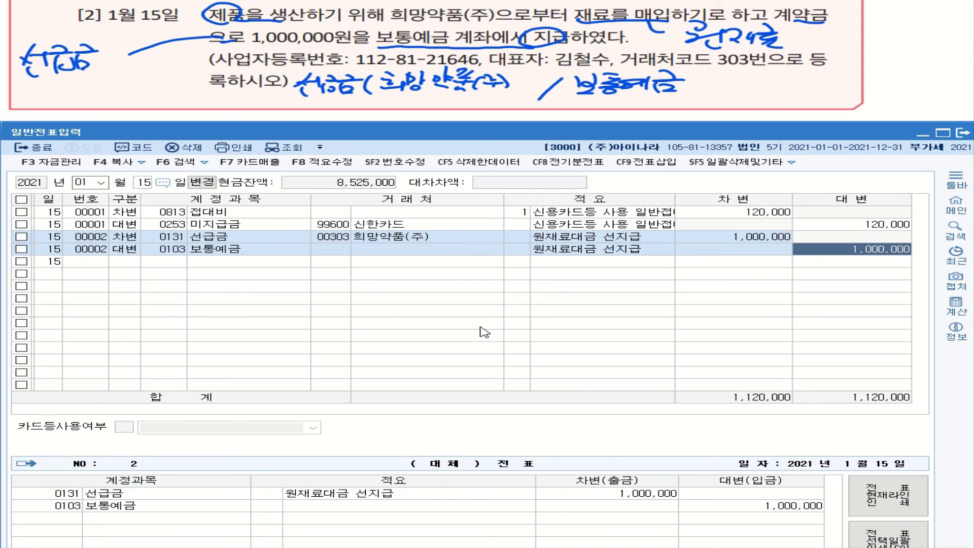